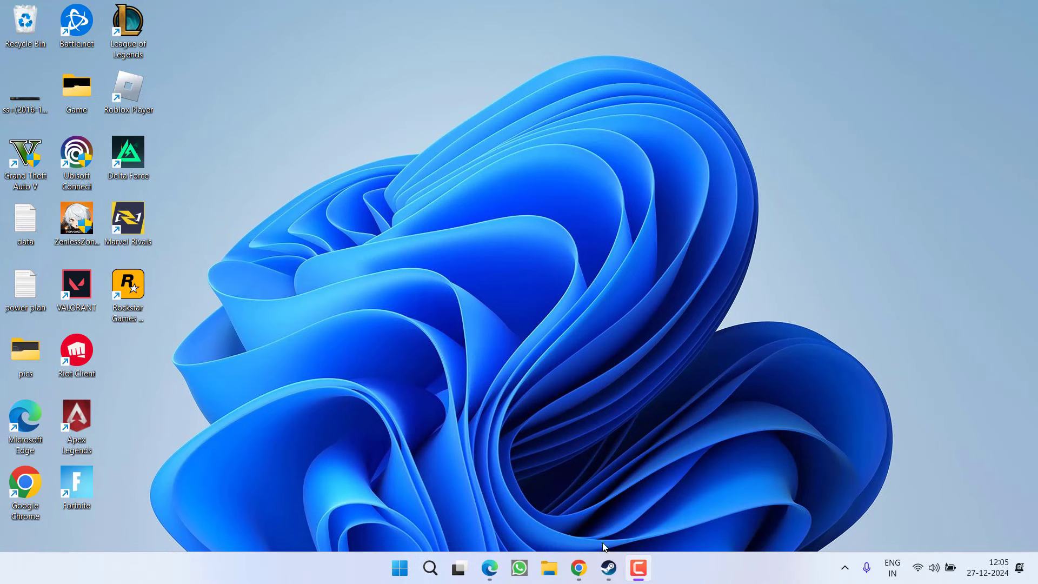
# - Open the Steam Library and review Delta Force's Installed Files properties, then close them
pyautogui.click(603, 578)
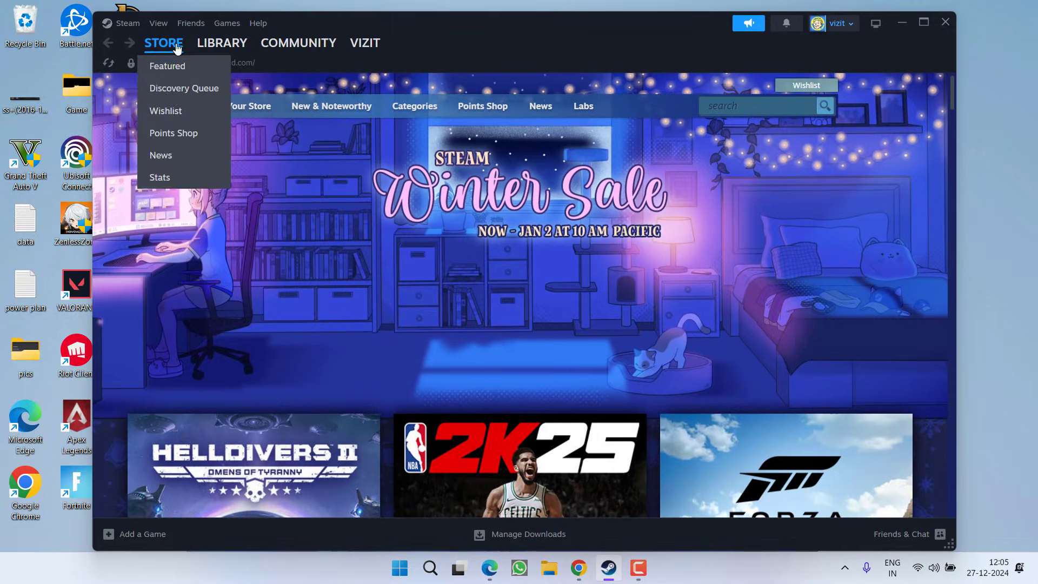
pyautogui.click(220, 39)
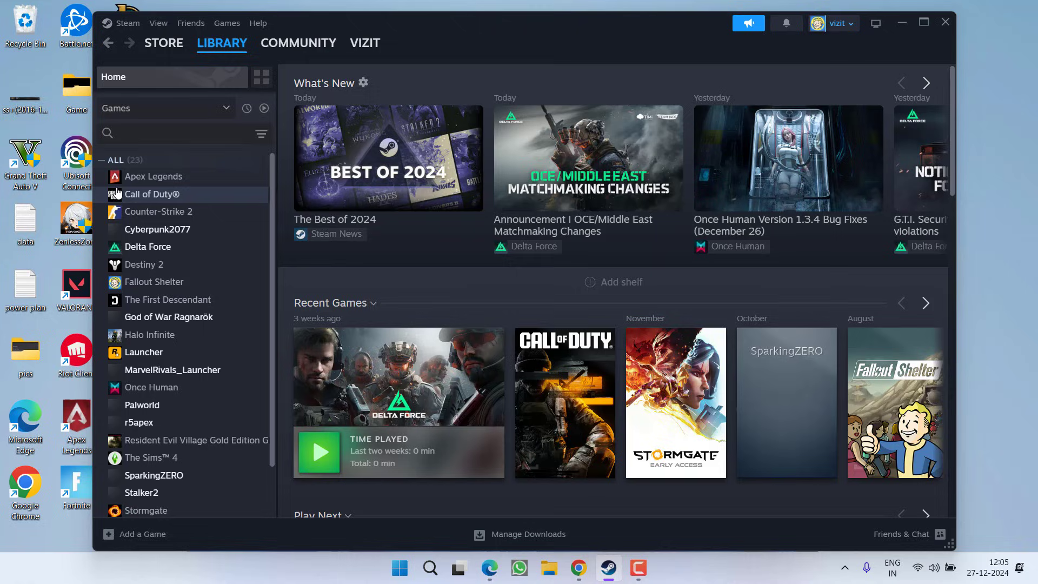
pyautogui.rightClick(148, 248)
pyautogui.moveTo(211, 314)
pyautogui.click(186, 352)
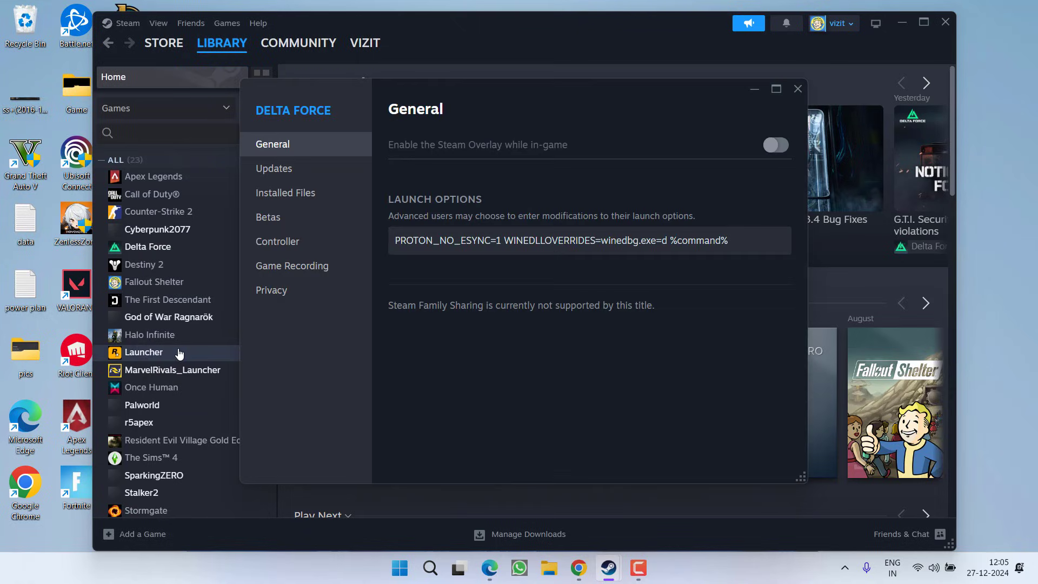
pyautogui.click(294, 194)
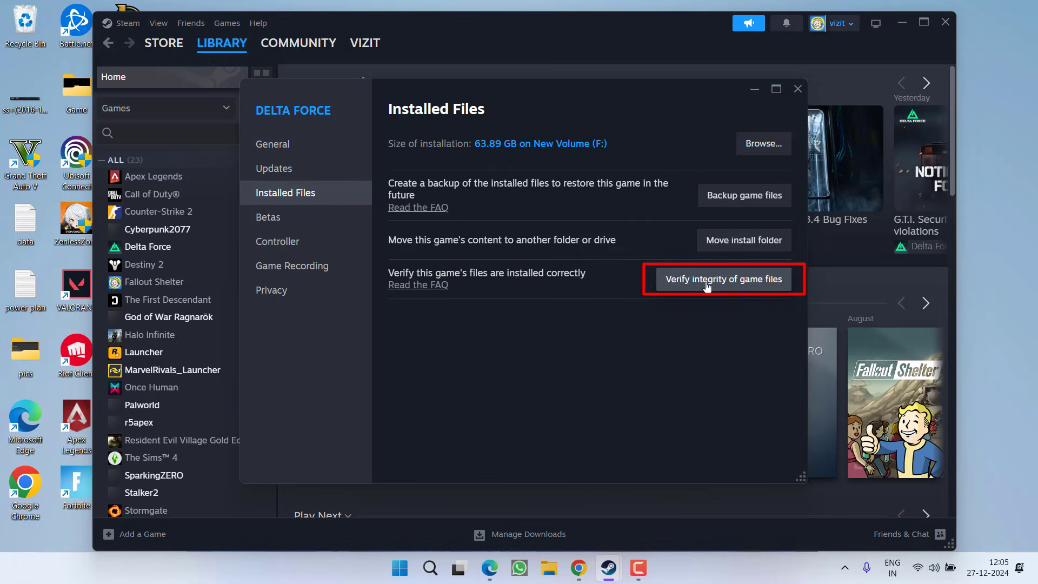
pyautogui.click(798, 88)
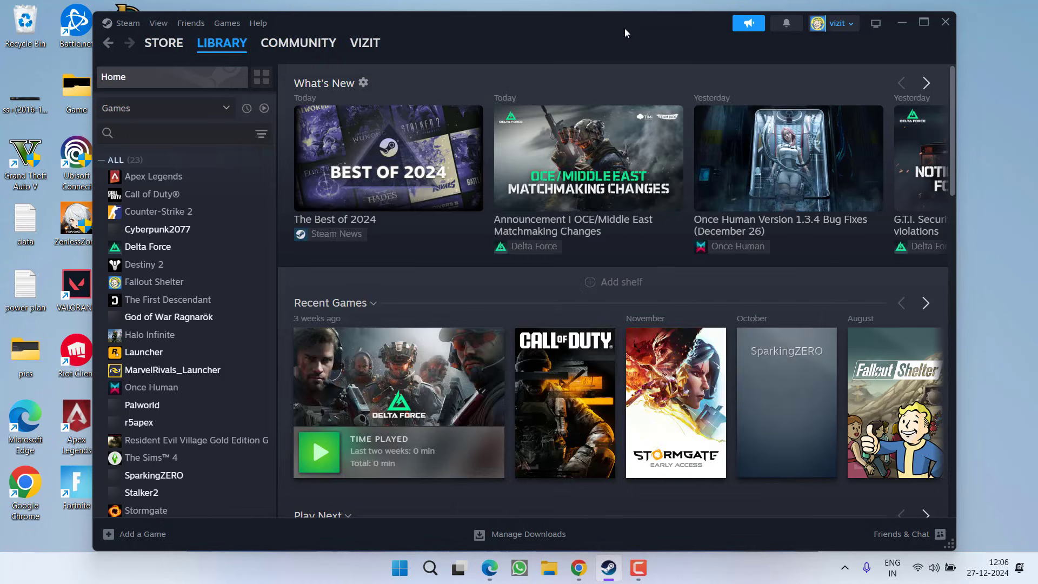
# - Clear Steam's download cache under Settings > Downloads and confirm it
pyautogui.click(123, 23)
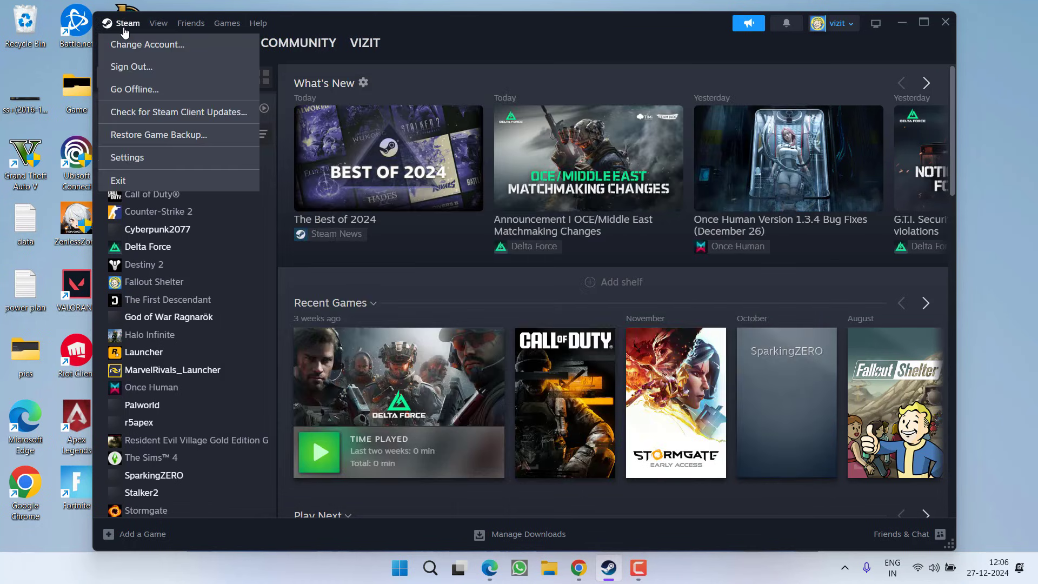
pyautogui.click(127, 158)
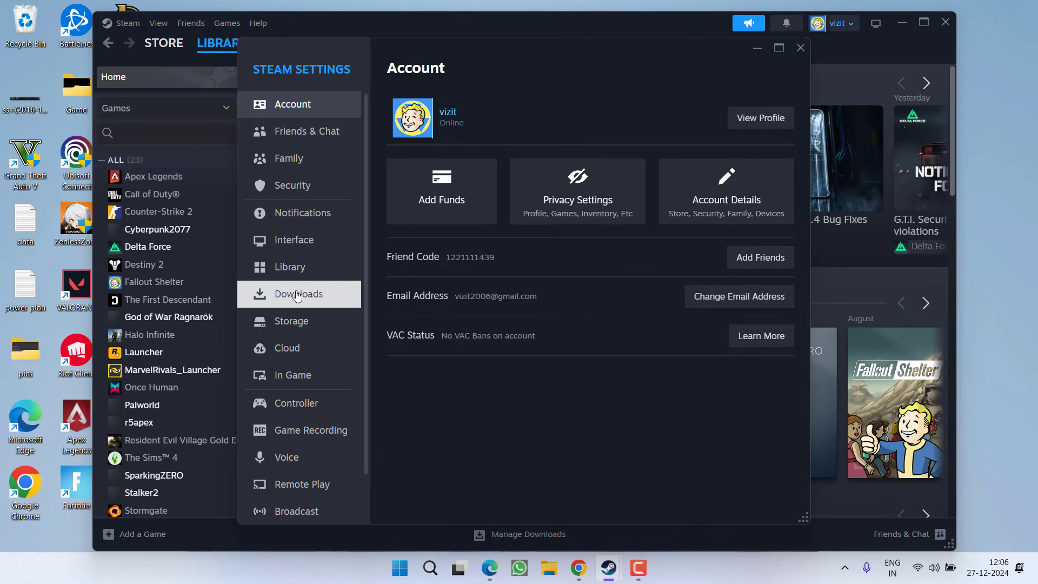
pyautogui.click(297, 296)
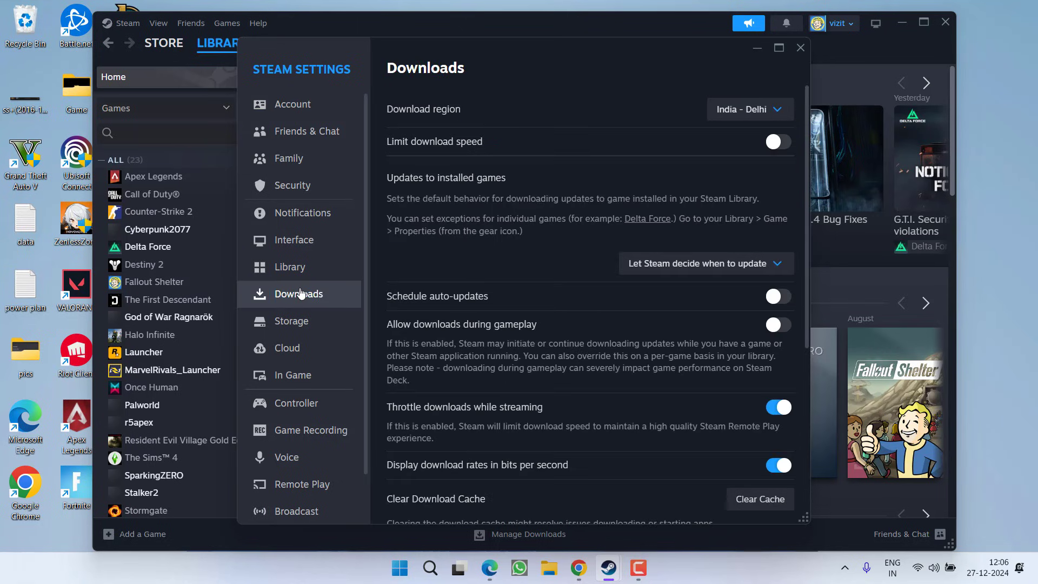
pyautogui.scroll(-5, 550, 304)
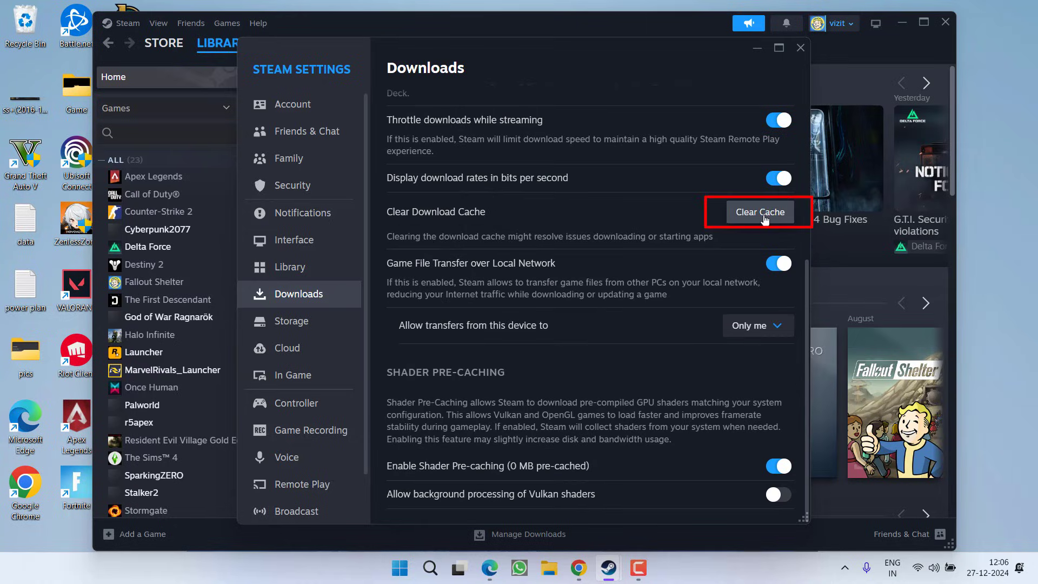
pyautogui.click(760, 212)
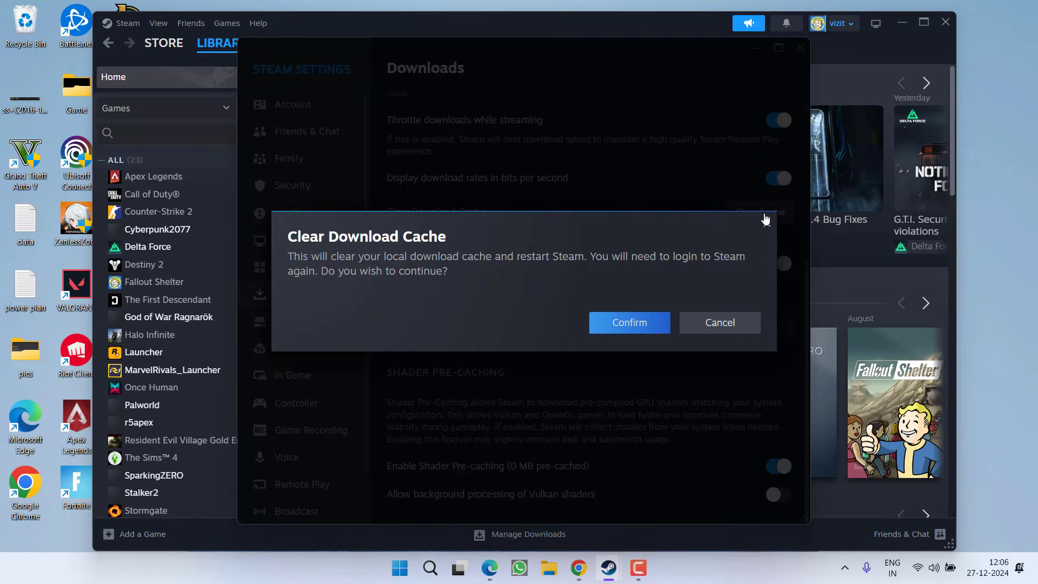
pyautogui.click(636, 323)
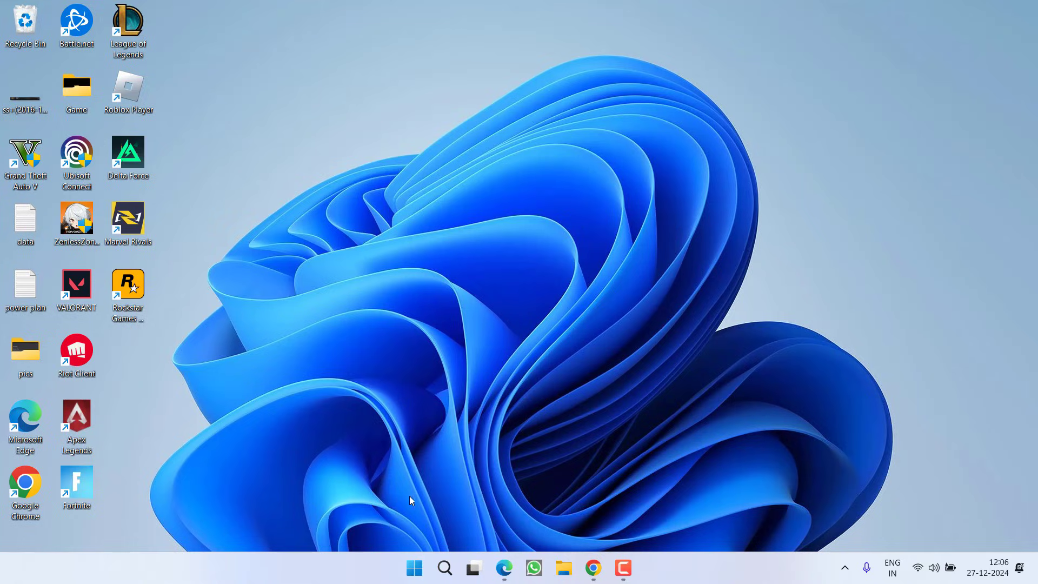
# - Launch Command Prompt as administrator from a Start search for cmd
pyautogui.press('super')
pyautogui.write('cmd')
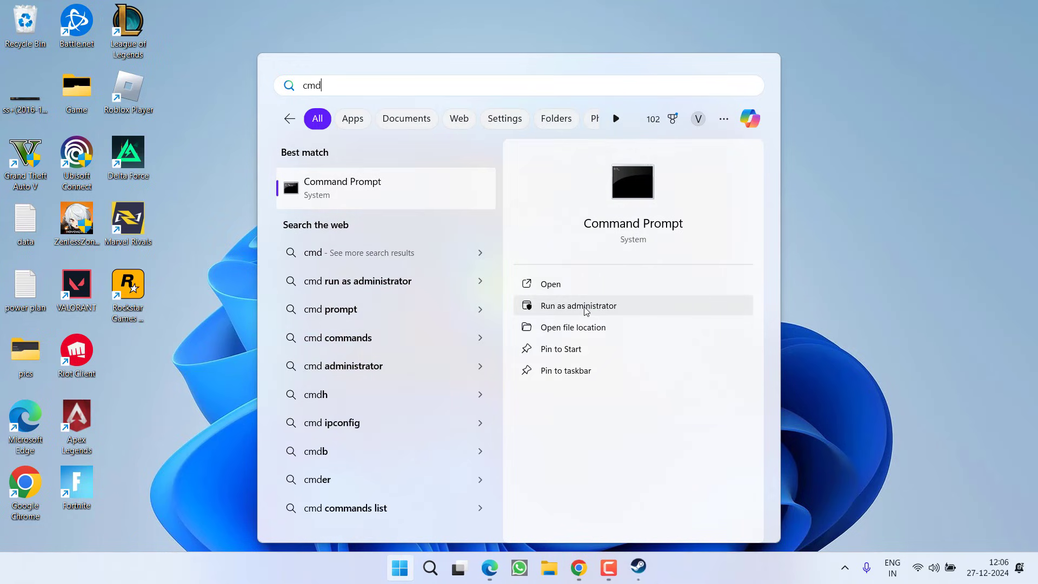
pyautogui.click(586, 310)
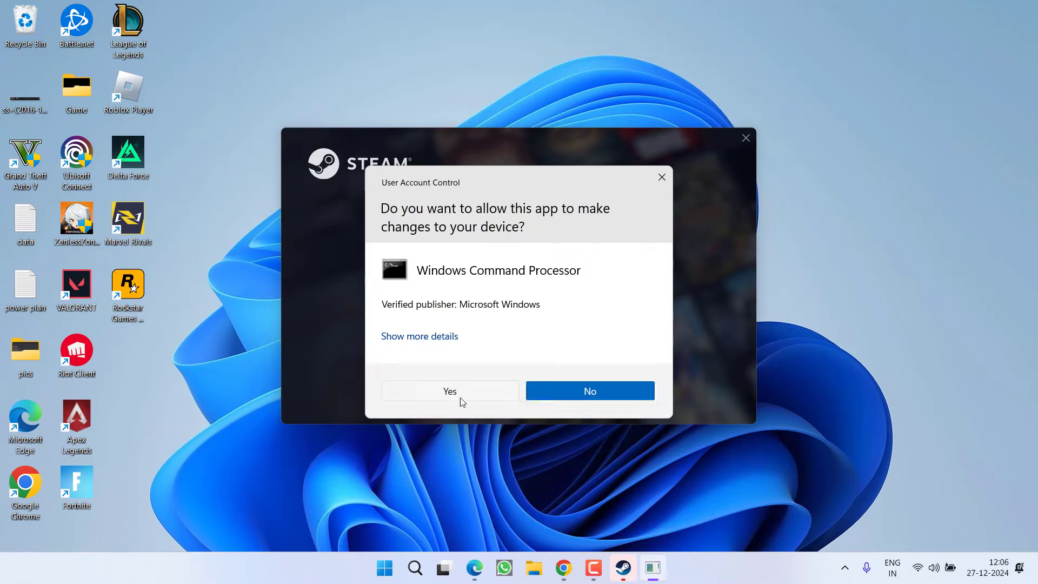
pyautogui.click(461, 399)
# - Sign in to the saved Steam account, then enter chkdsk at the admin prompt
pyautogui.click(694, 284)
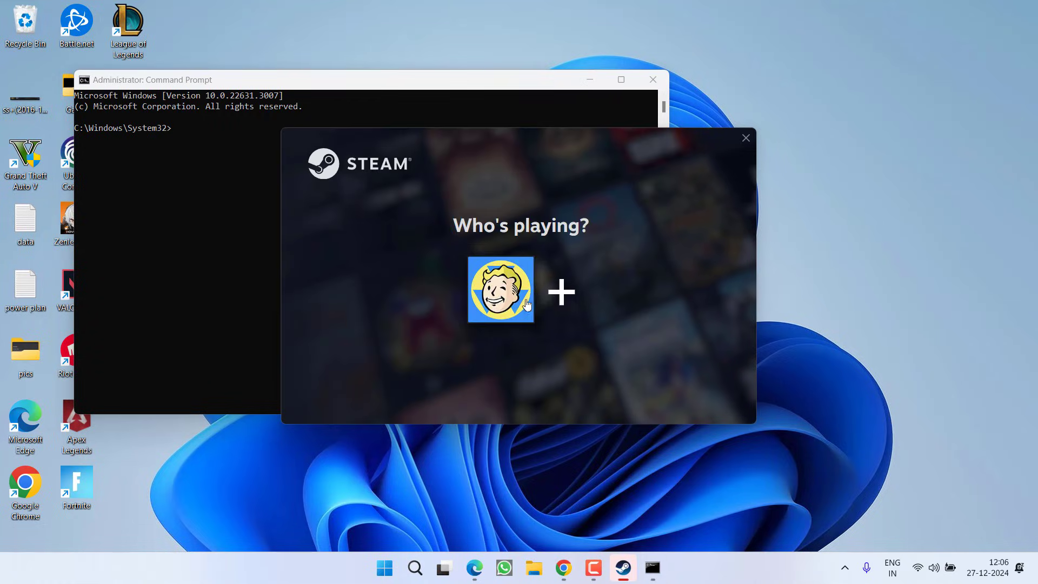
pyautogui.click(501, 287)
pyautogui.click(191, 105)
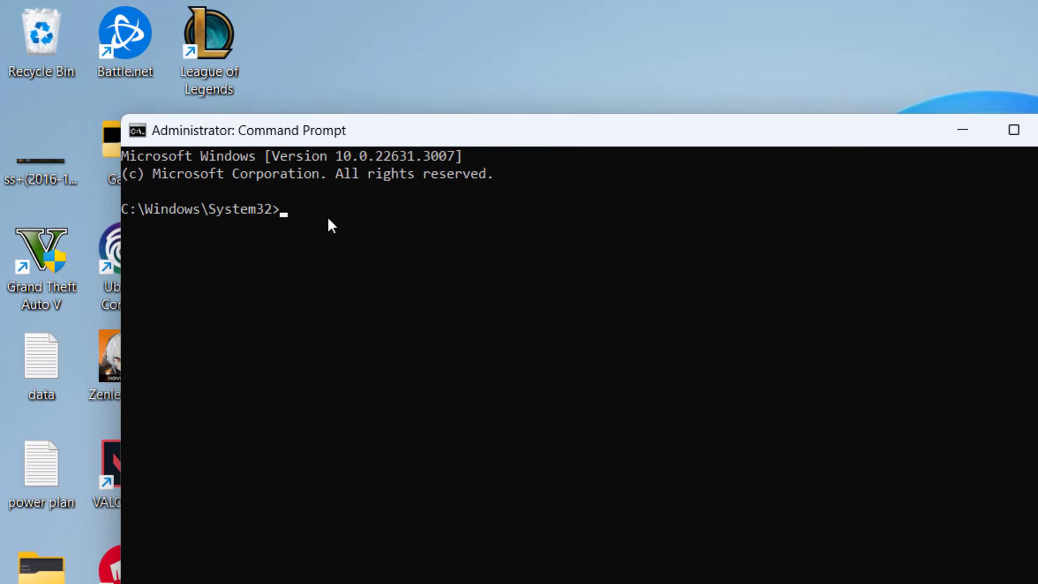
pyautogui.write('chkdsk')
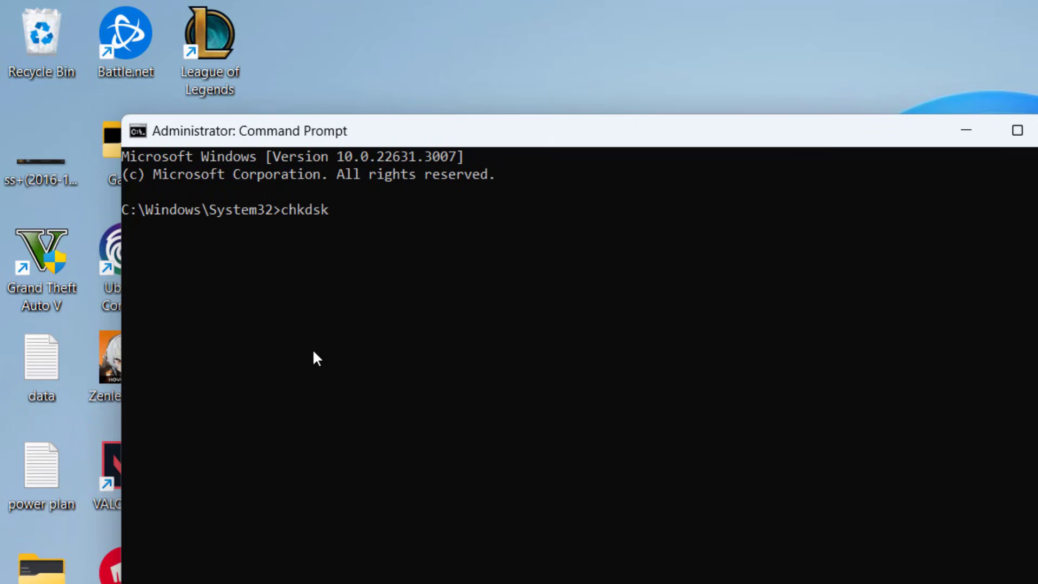
# - Confirm New Volume is drive D:, run chkdsk d:, then close Command Prompt
pyautogui.press('super+e')
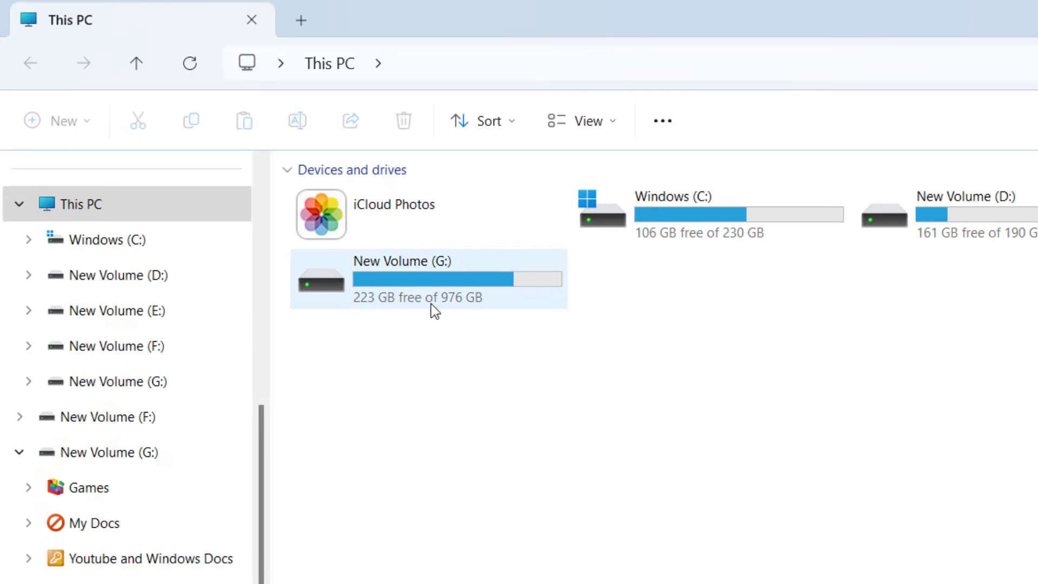
pyautogui.click(985, 225)
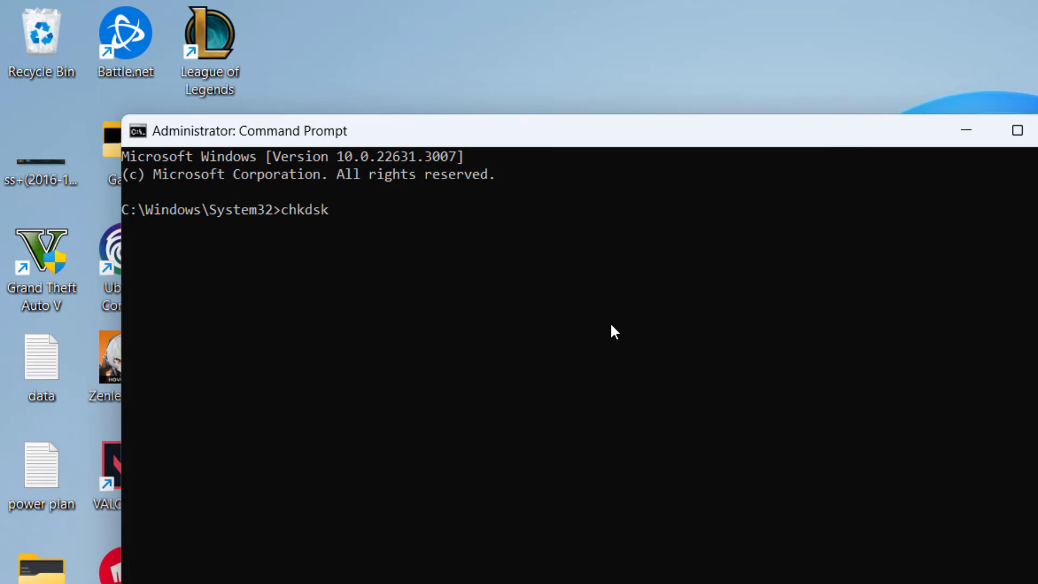
pyautogui.write('d:')
pyautogui.press('Return')
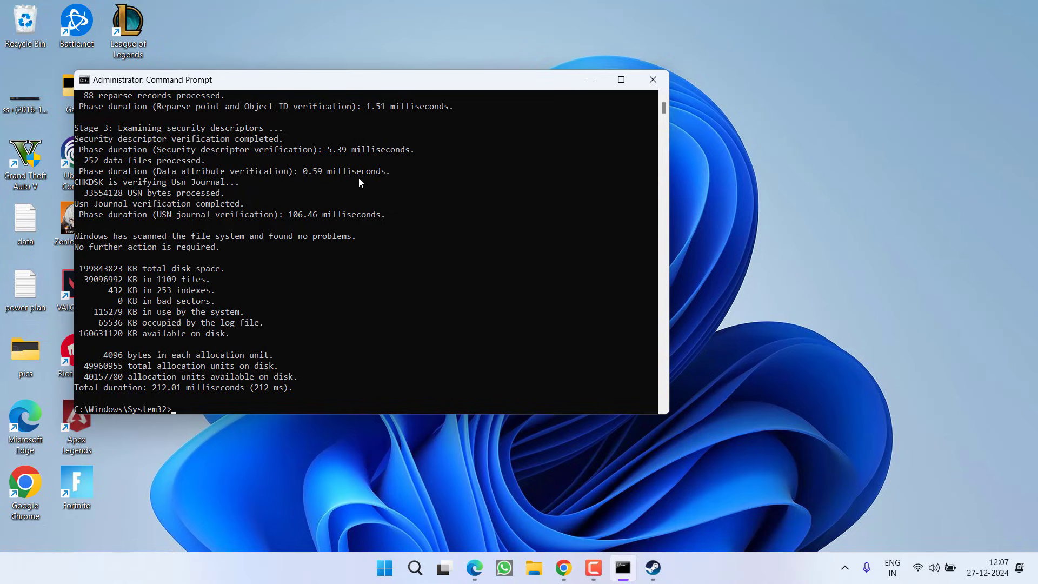
pyautogui.click(653, 80)
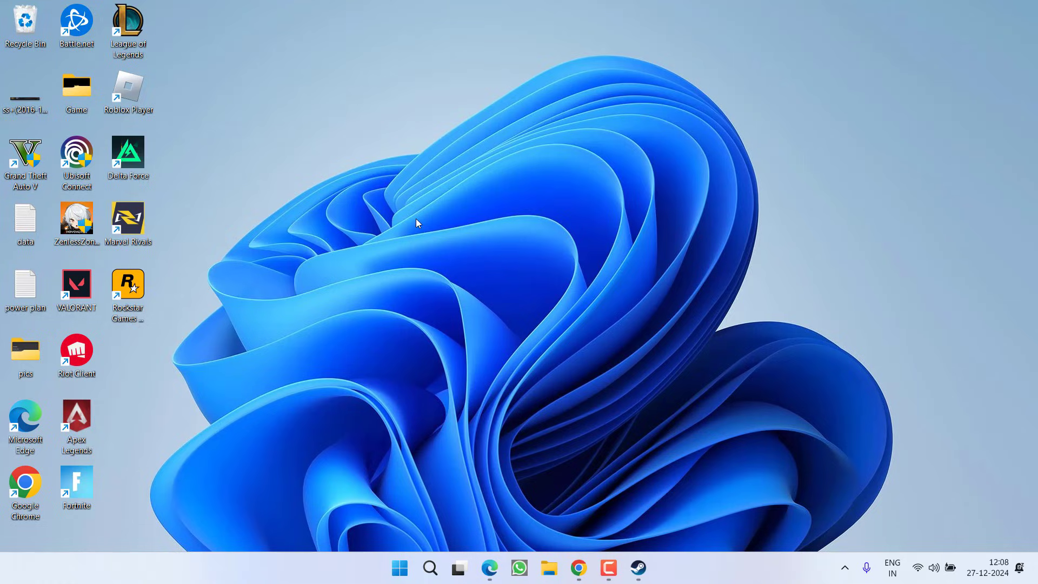
# - Open Delta Force's install folder via Manage > Browse local files in the Steam library
pyautogui.press('super+e')
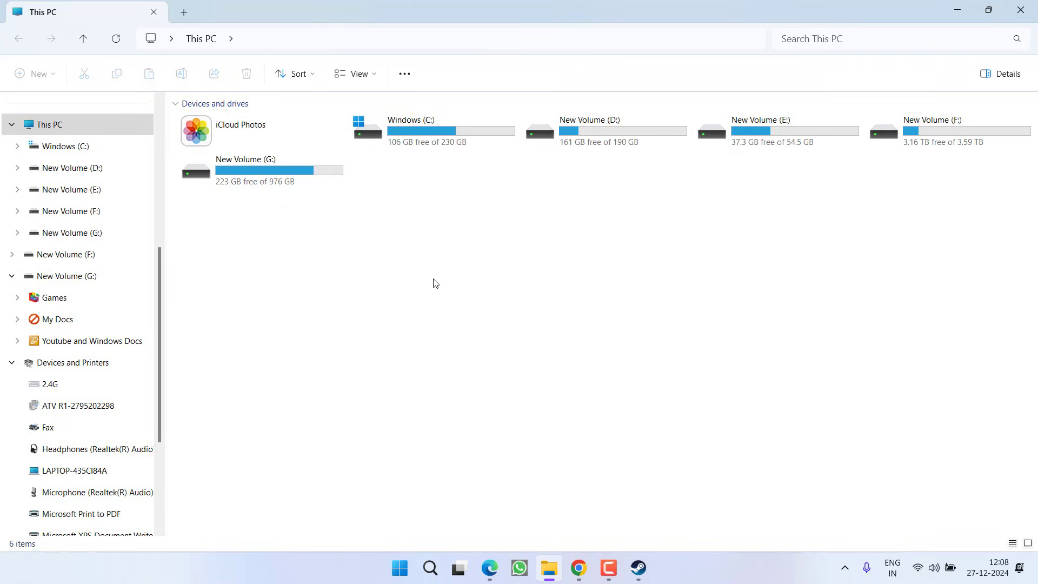
pyautogui.click(638, 568)
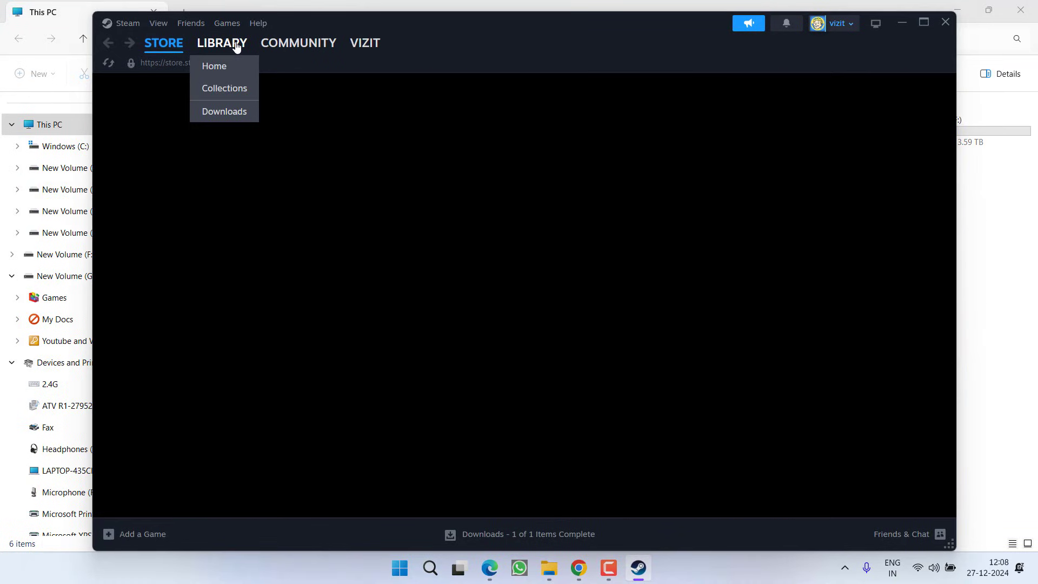
pyautogui.click(236, 46)
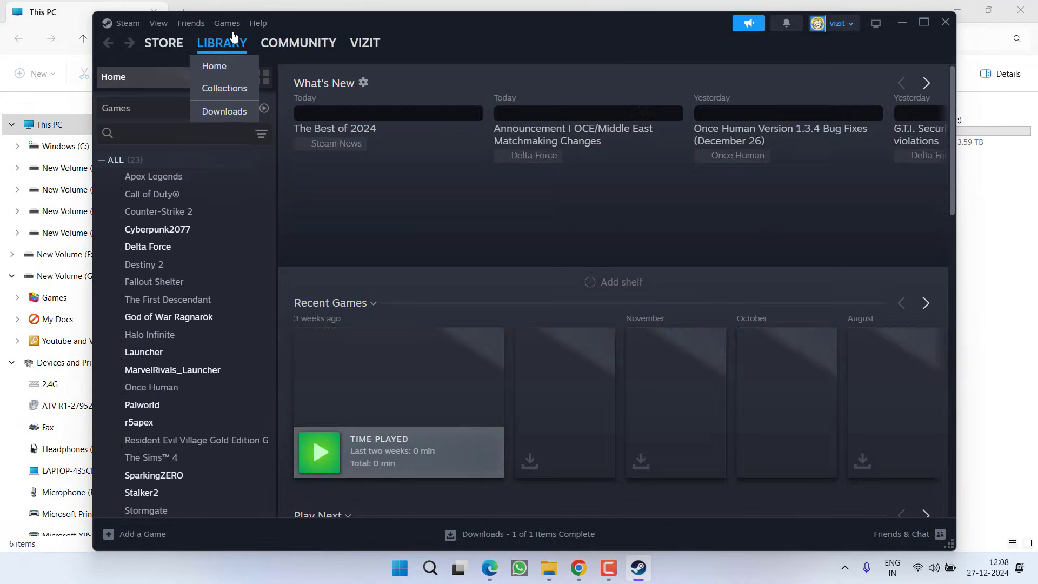
pyautogui.rightClick(151, 250)
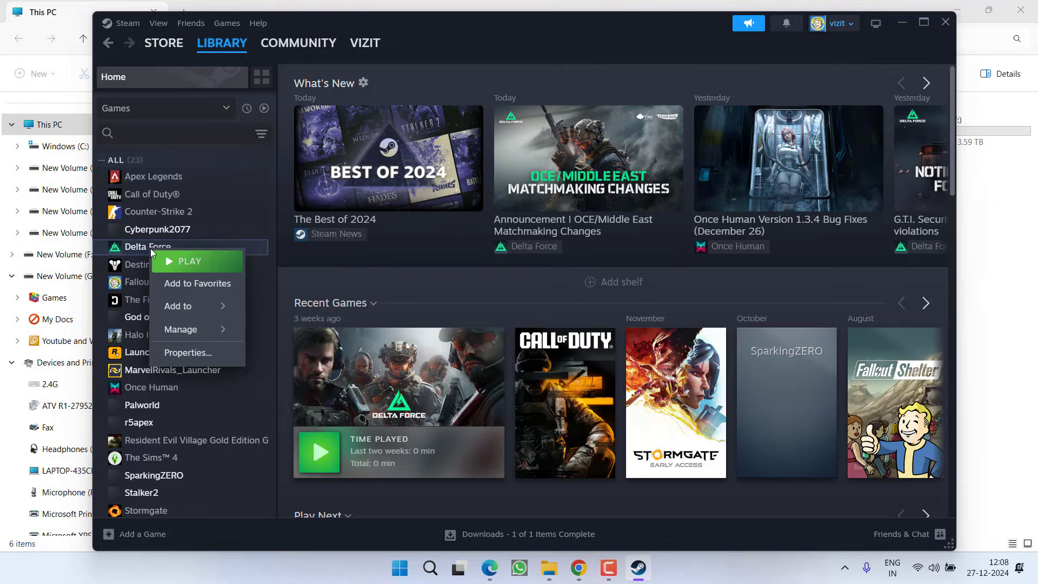
pyautogui.moveTo(195, 330)
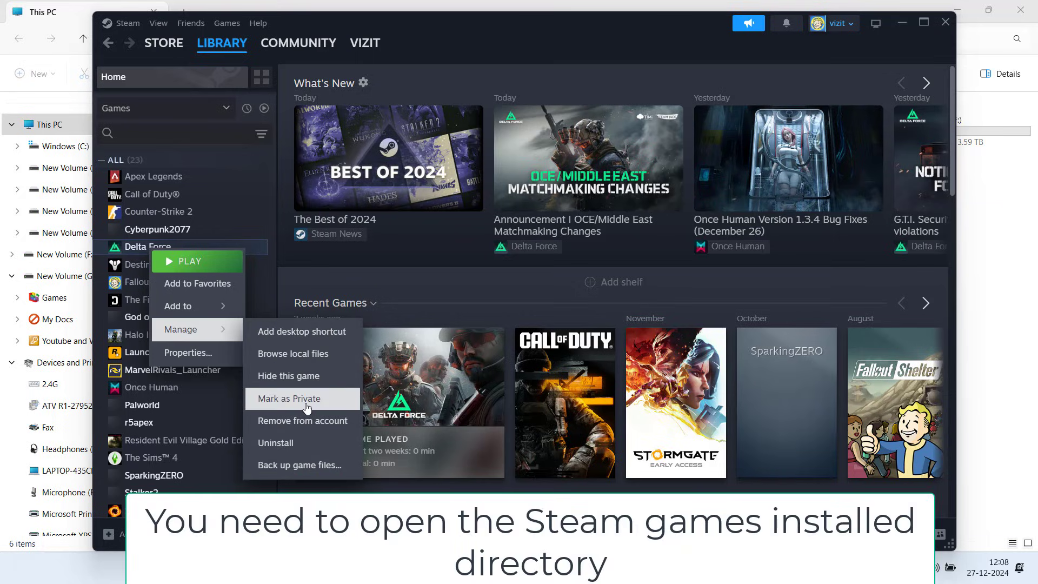
pyautogui.click(311, 356)
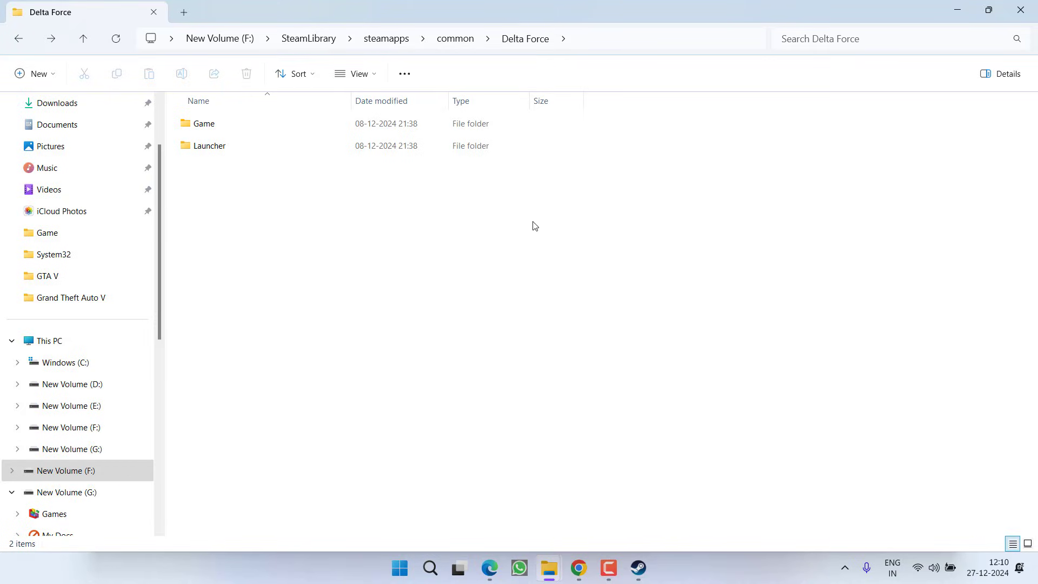
# - Check that the steamapps\downloading folder is empty, then close the Explorer window
pyautogui.click(378, 39)
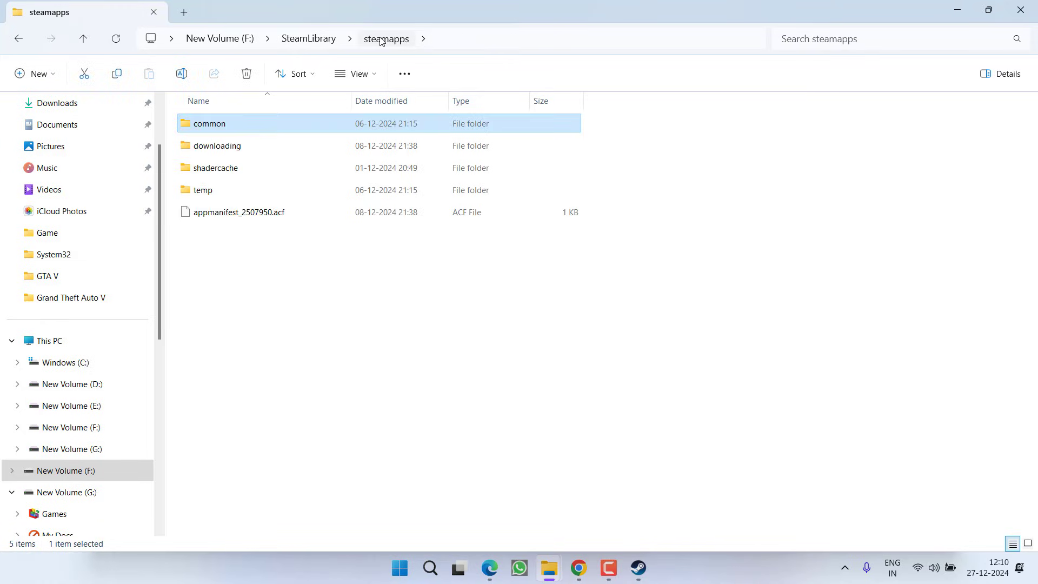
pyautogui.doubleClick(197, 147)
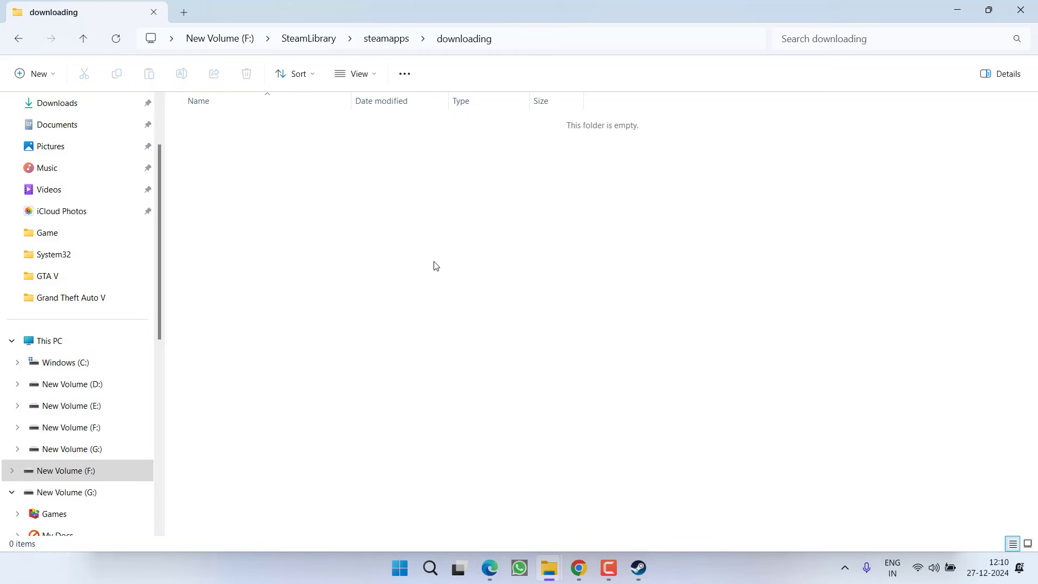
pyautogui.click(1020, 9)
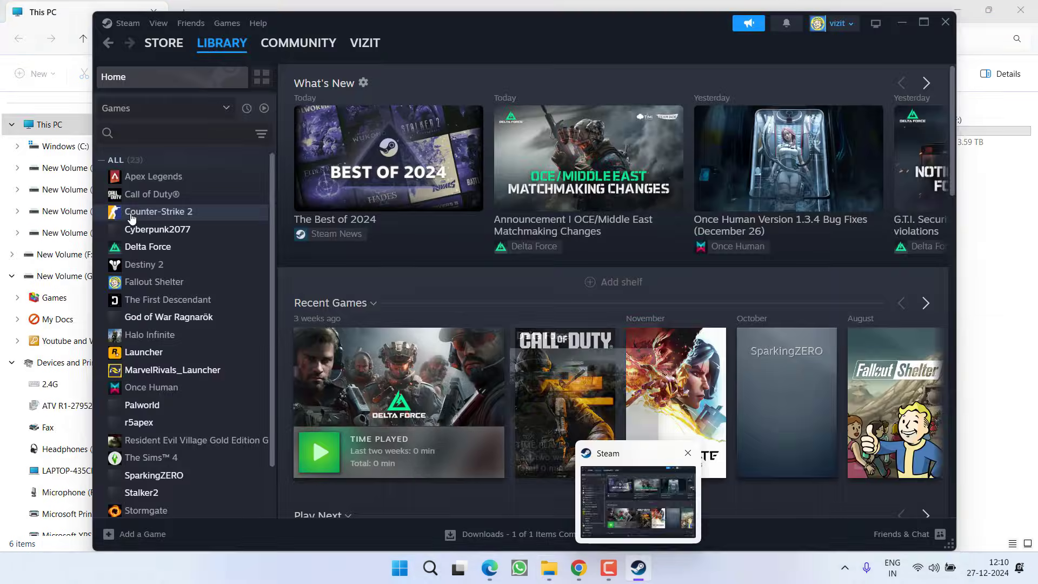
# - Confirm Delta Force's installed files total 63.89 GB on New Volume (F:), then minimize Steam
pyautogui.rightClick(150, 248)
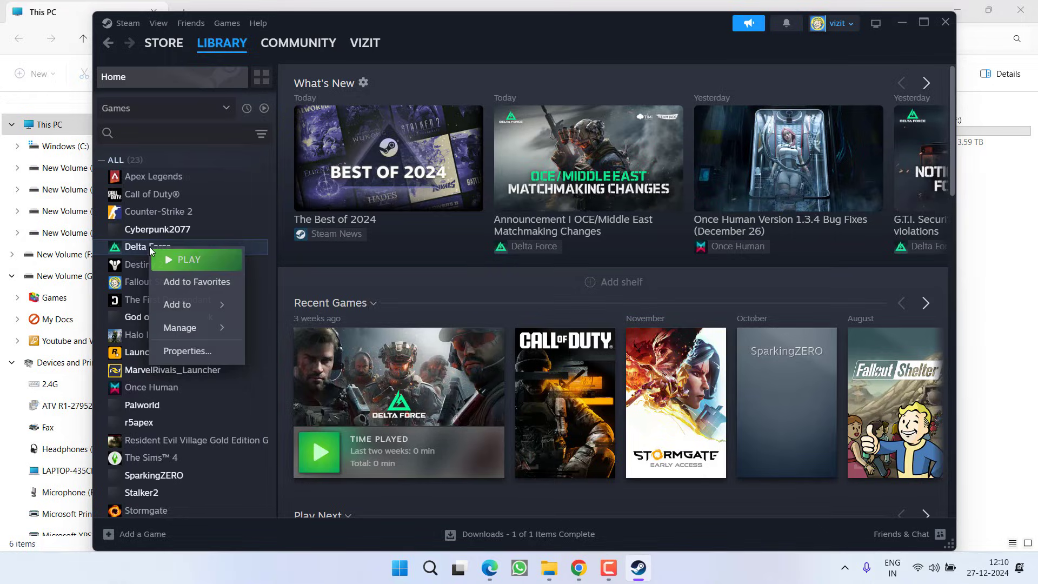
pyautogui.click(187, 352)
pyautogui.click(301, 200)
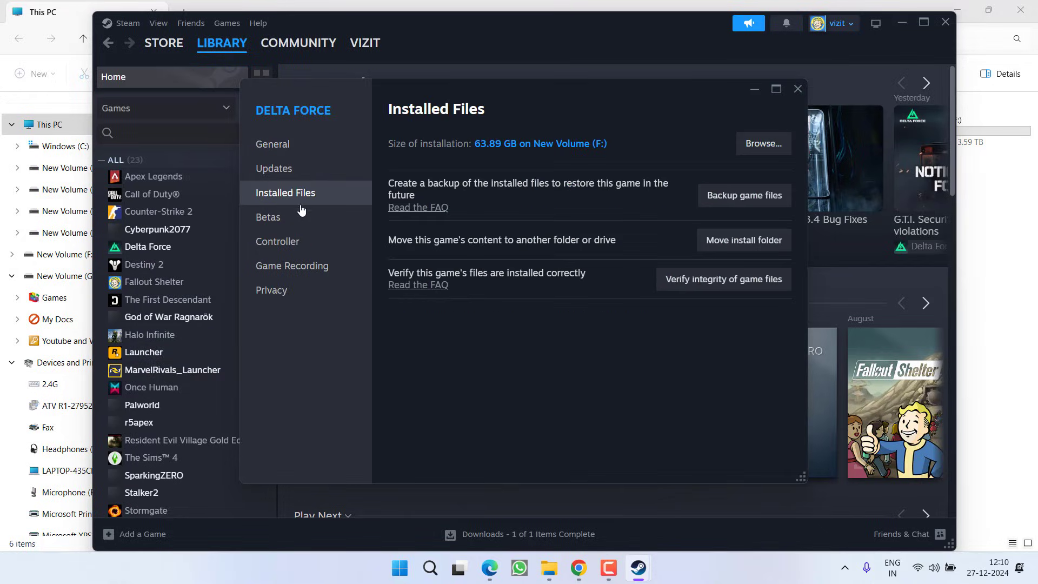
pyautogui.click(798, 89)
pyautogui.click(899, 23)
pyautogui.press('super+d')
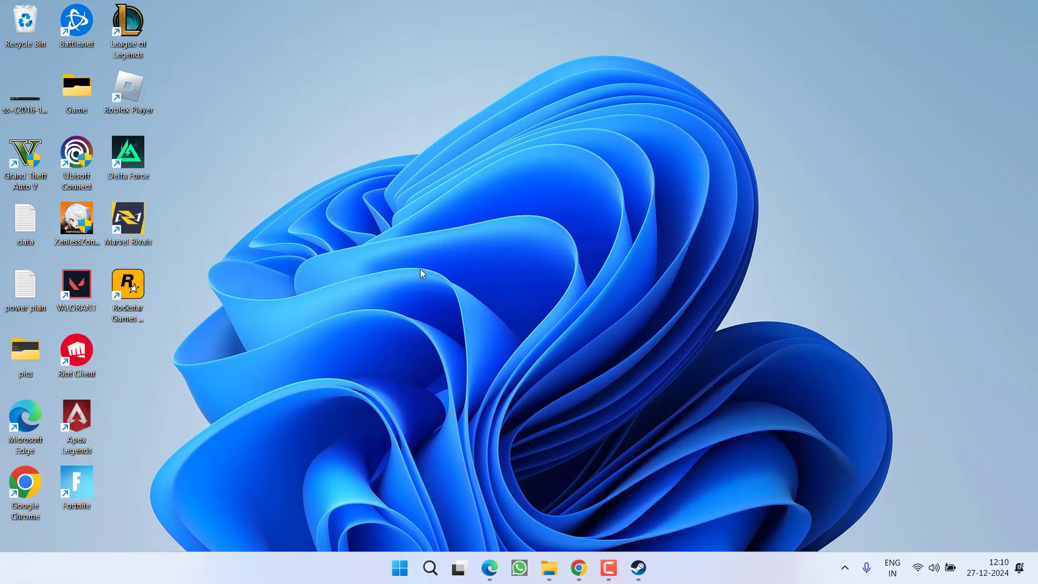
pyautogui.press('super+d')
# - Browse to C:\Program Files (x86)\Steam\logs and select console_log
pyautogui.doubleClick(446, 145)
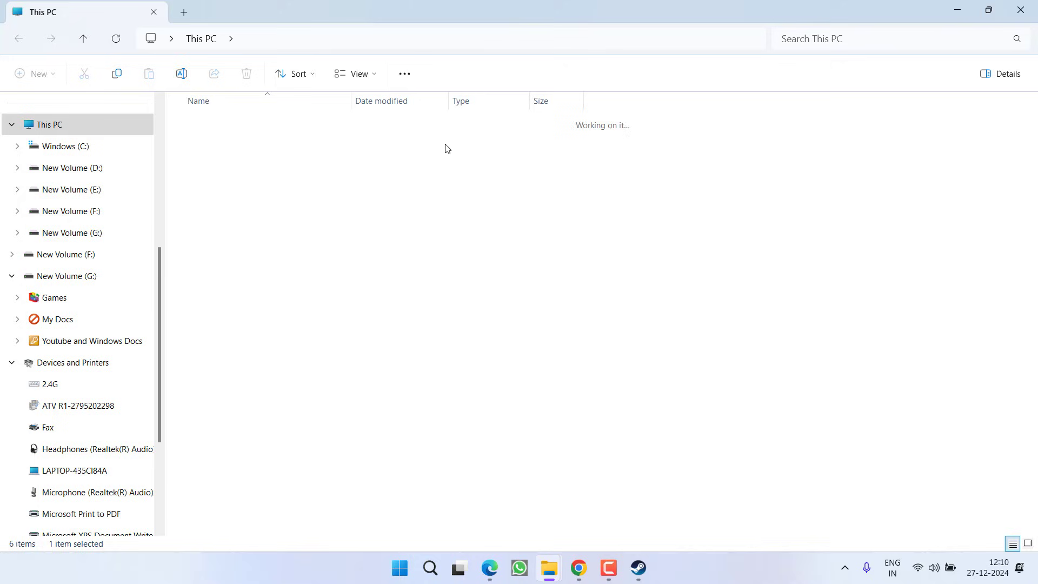
pyautogui.press('p')
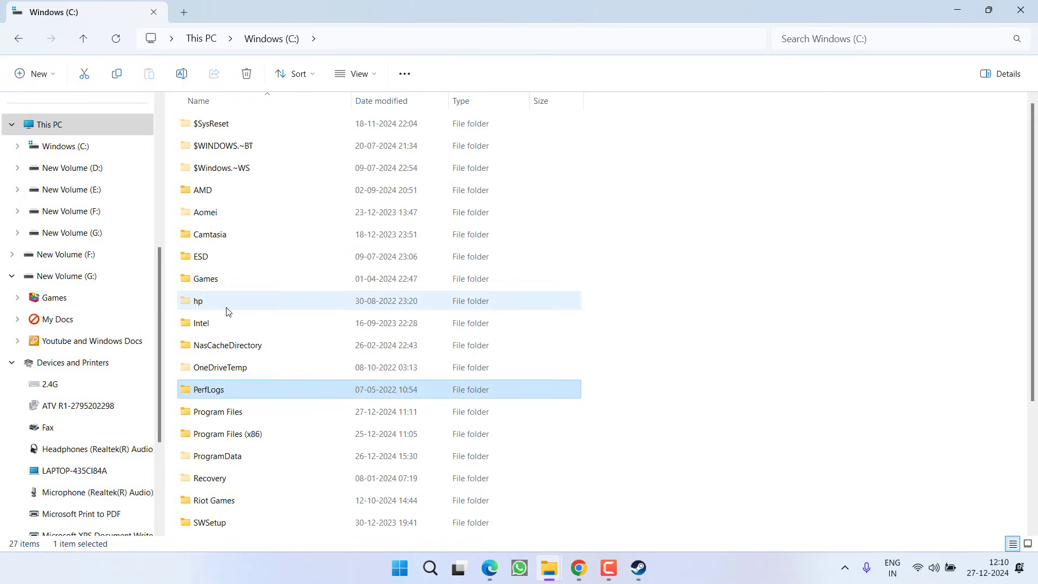
pyautogui.doubleClick(201, 433)
pyautogui.click(240, 170)
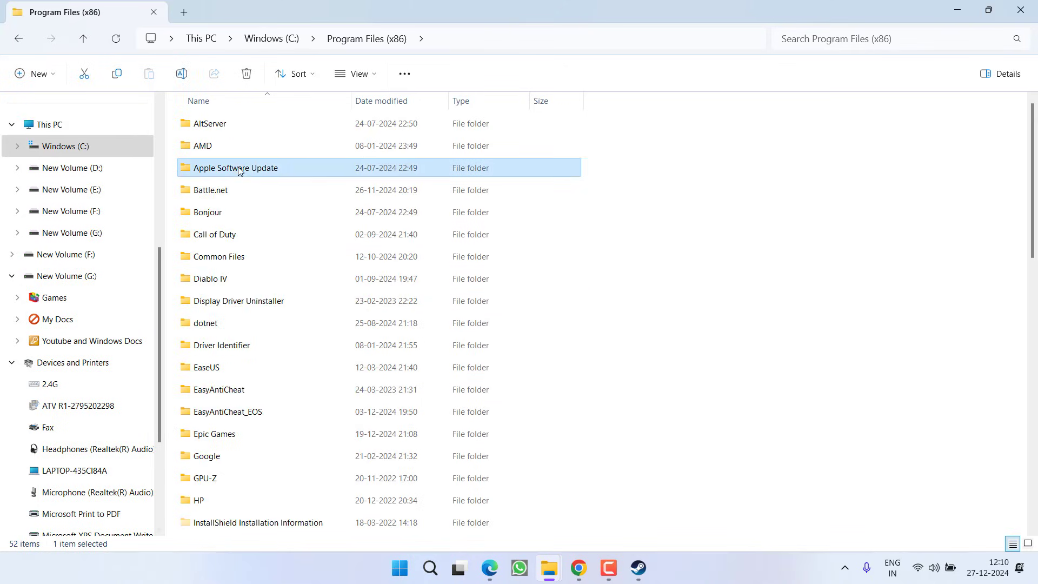
pyautogui.press('s')
pyautogui.click(201, 262)
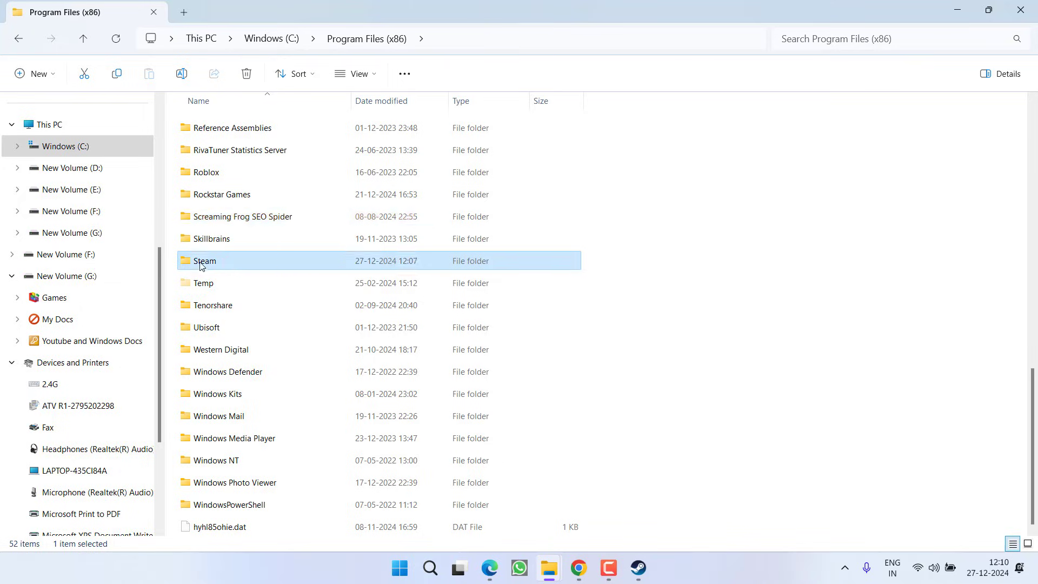
pyautogui.doubleClick(201, 262)
pyautogui.doubleClick(201, 324)
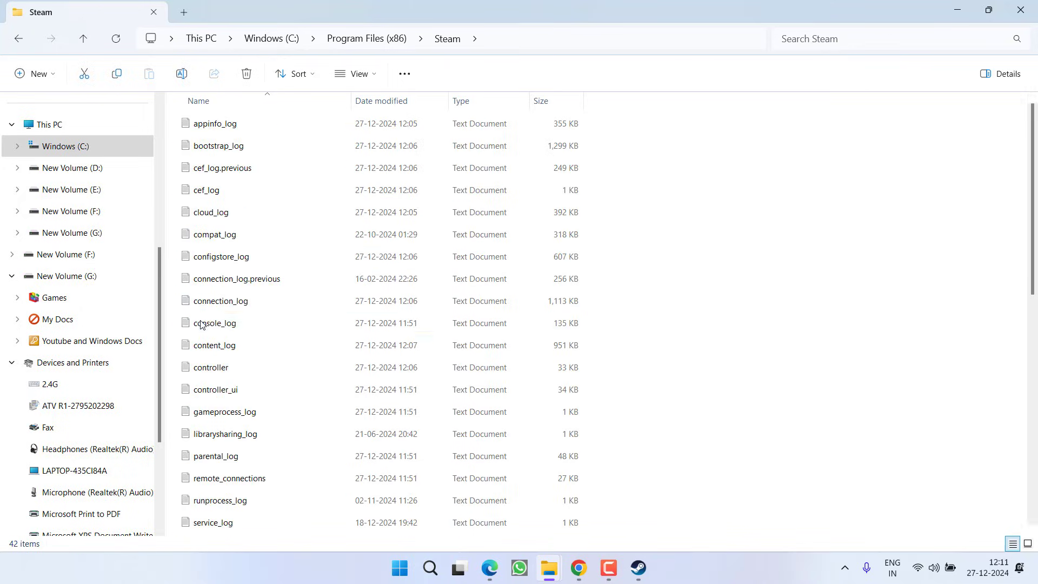
pyautogui.click(201, 324)
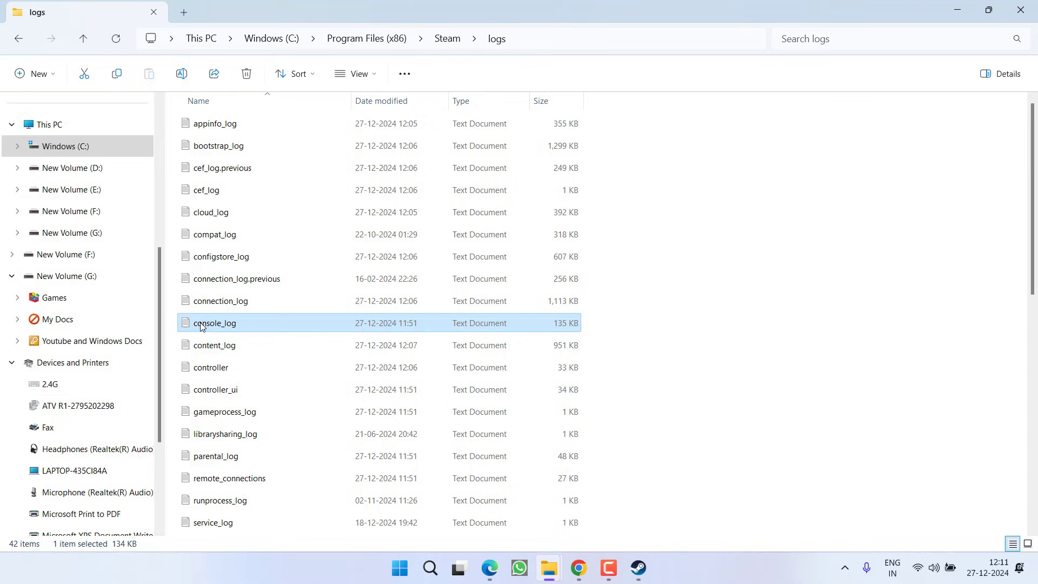
# - Read content_log in Notepad, highlighting the steamapps install path, then close it and the logs folder
pyautogui.click(215, 345)
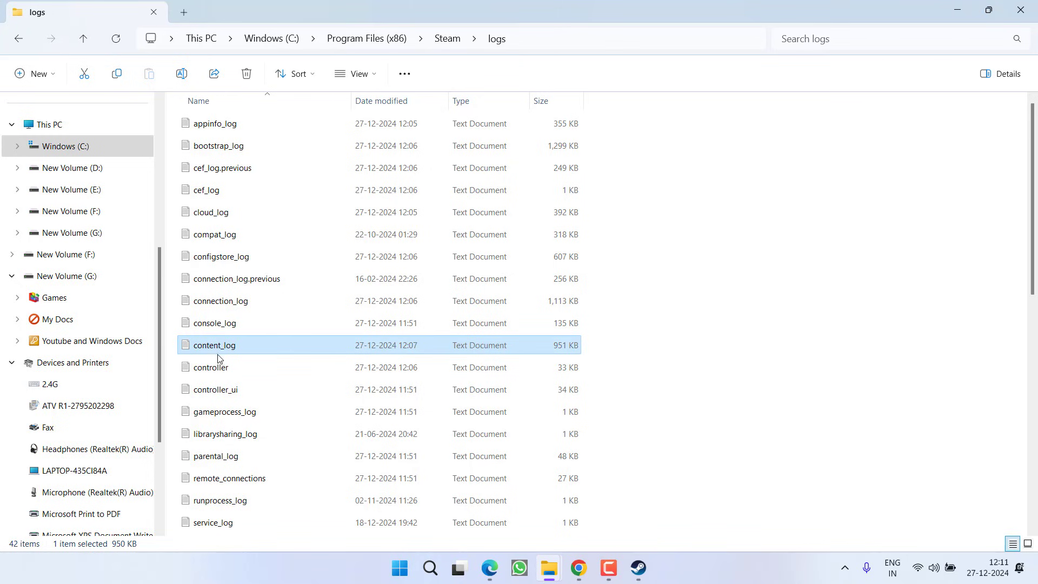
pyautogui.doubleClick(214, 347)
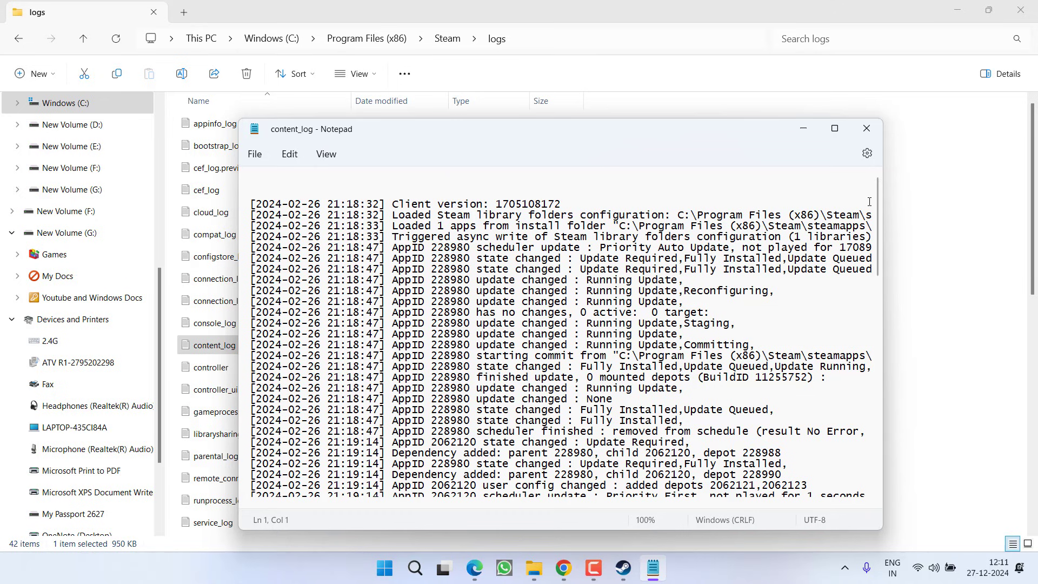
pyautogui.moveTo(877, 204); pyautogui.dragTo(860, 508)
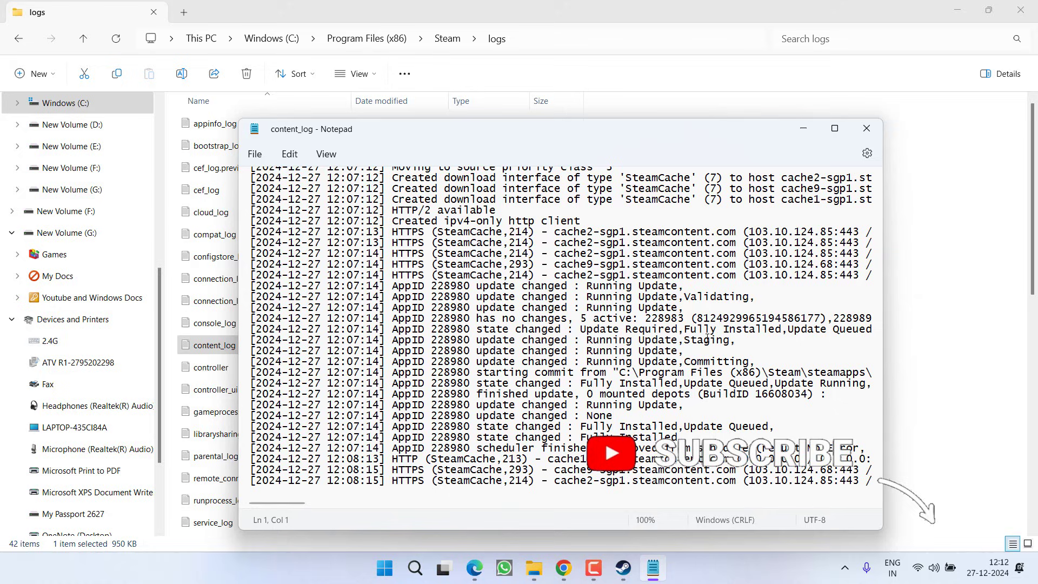
pyautogui.moveTo(615, 372); pyautogui.dragTo(871, 377)
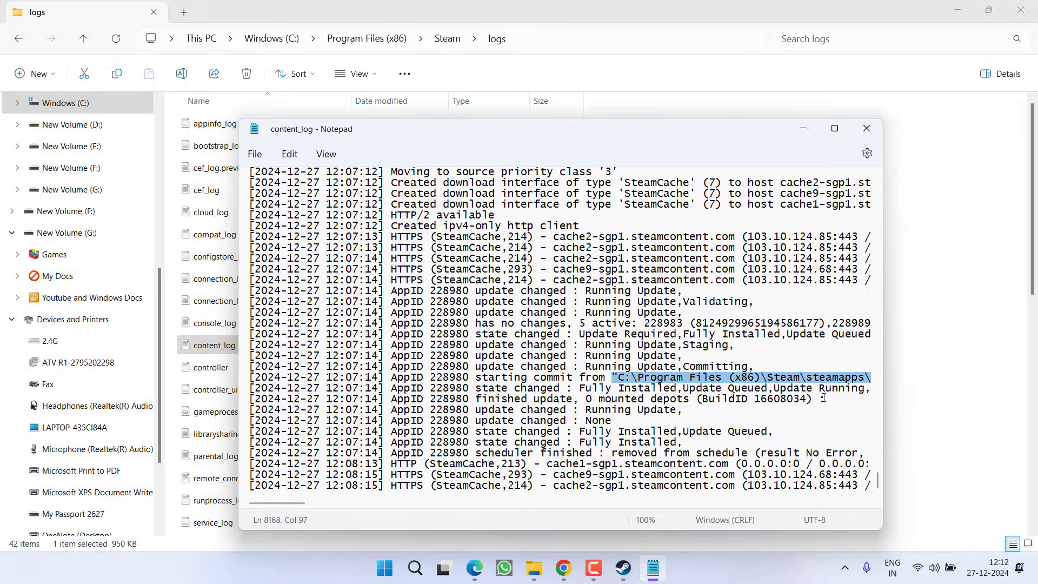
pyautogui.click(867, 128)
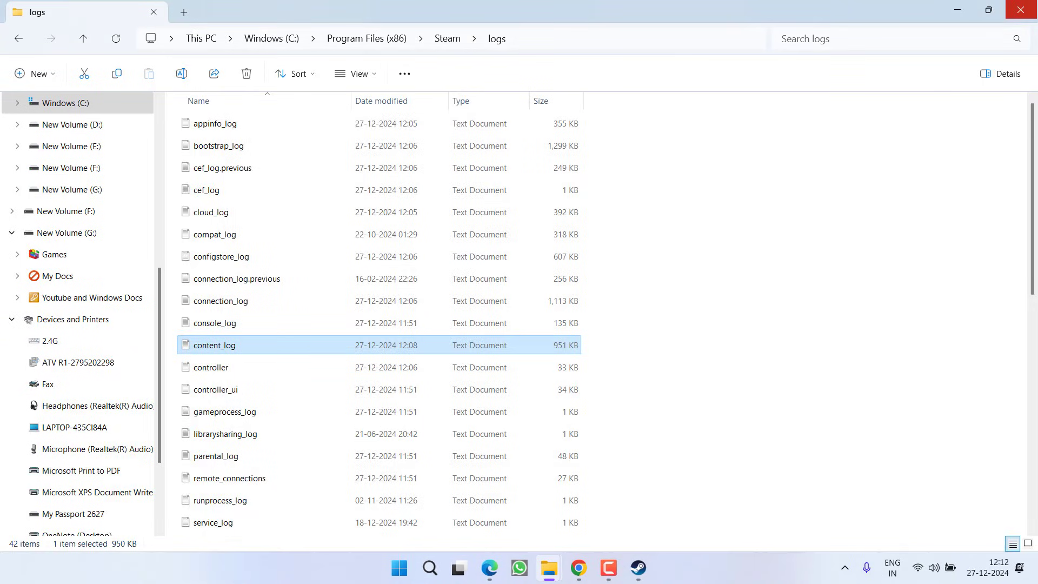
pyautogui.click(1020, 9)
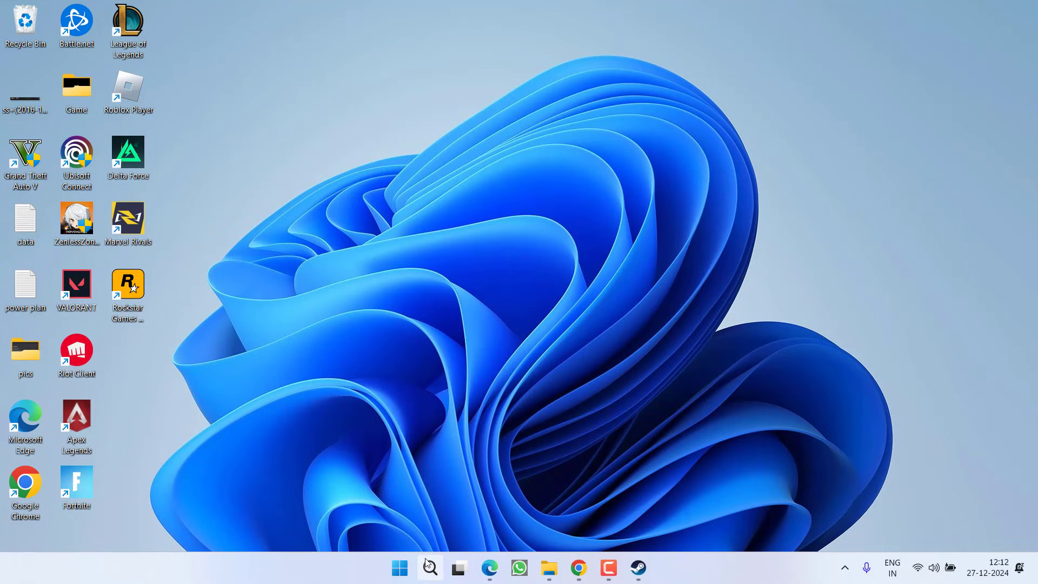
# - Run appwiz.cpl from the Run dialog to list installed programs
pyautogui.rightClick(403, 572)
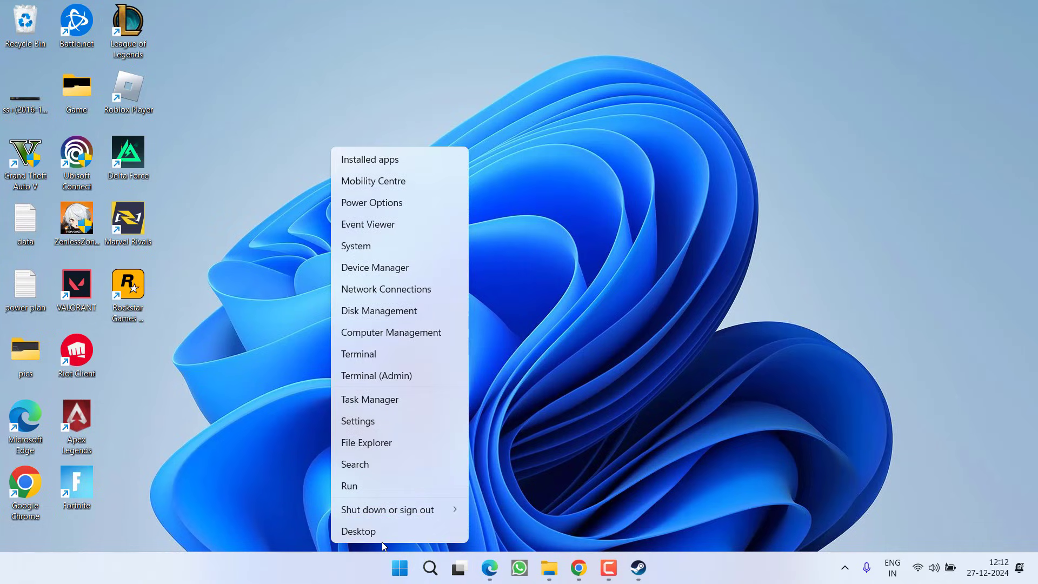
pyautogui.click(352, 484)
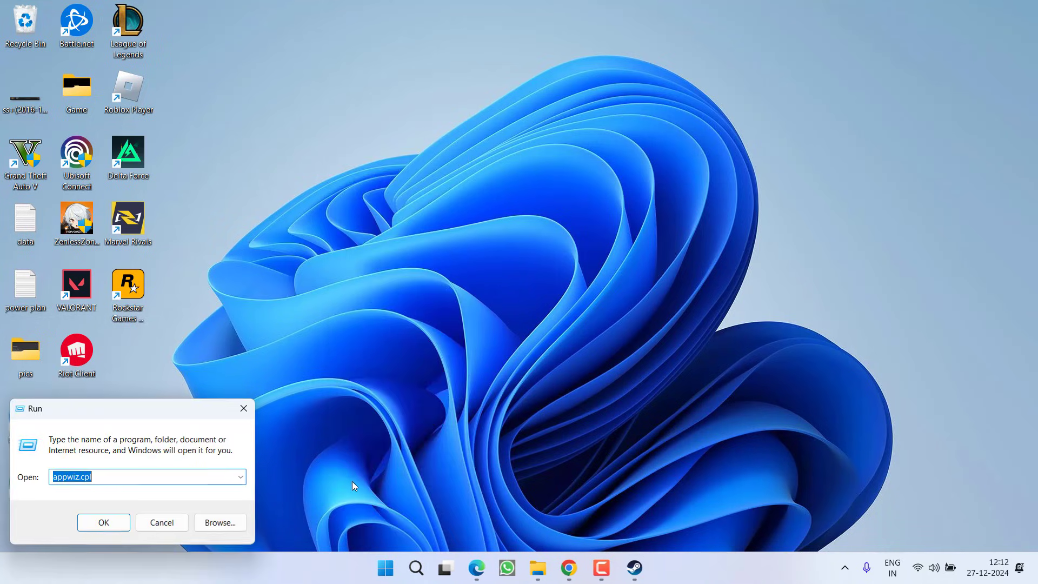
pyautogui.write('app')
pyautogui.press('Down')
pyautogui.press('Down')
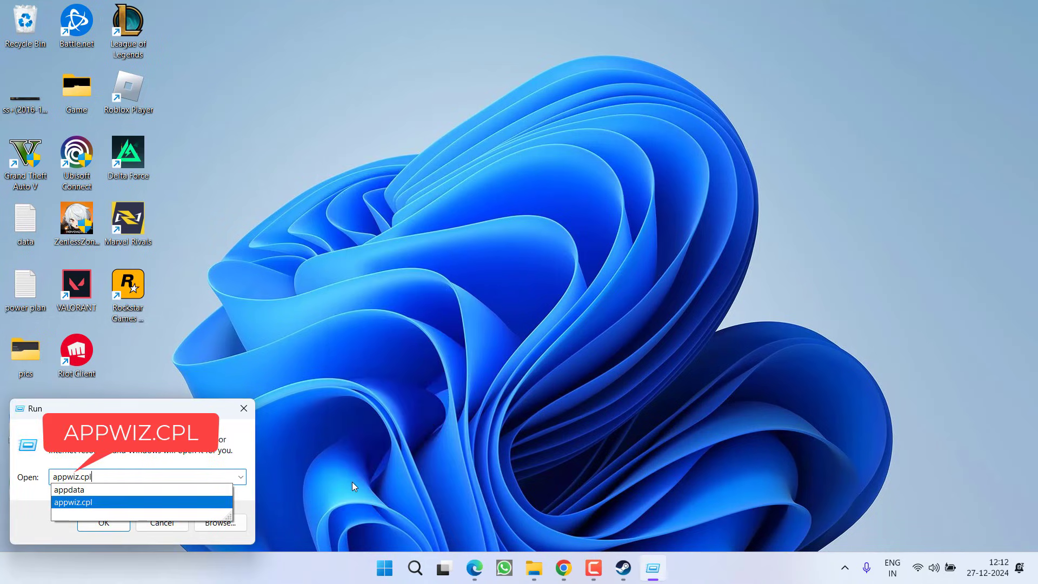
pyautogui.press('Return')
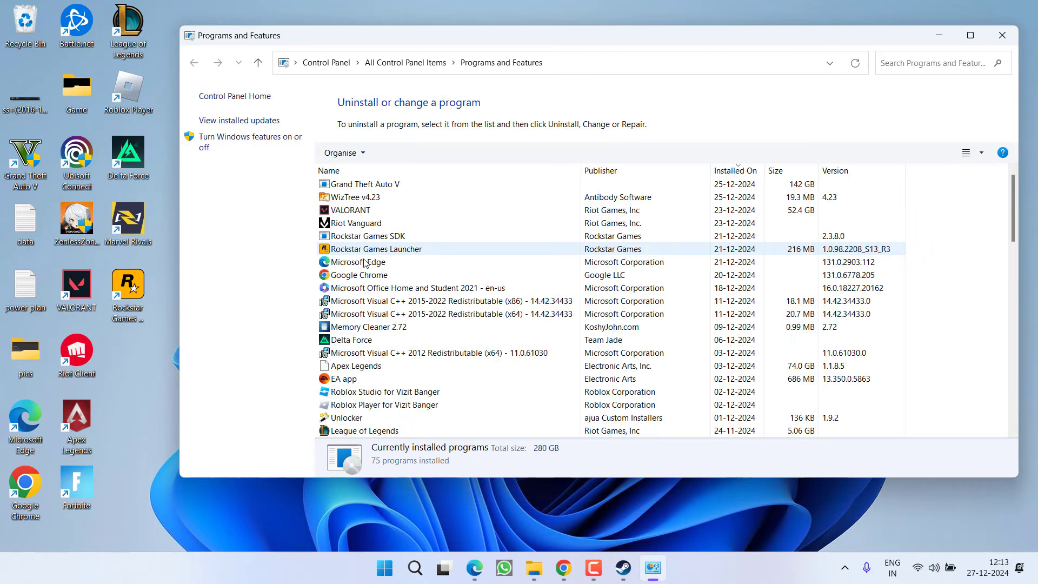
# - Browse the installed programs list, then close Programs and Features
pyautogui.click(373, 262)
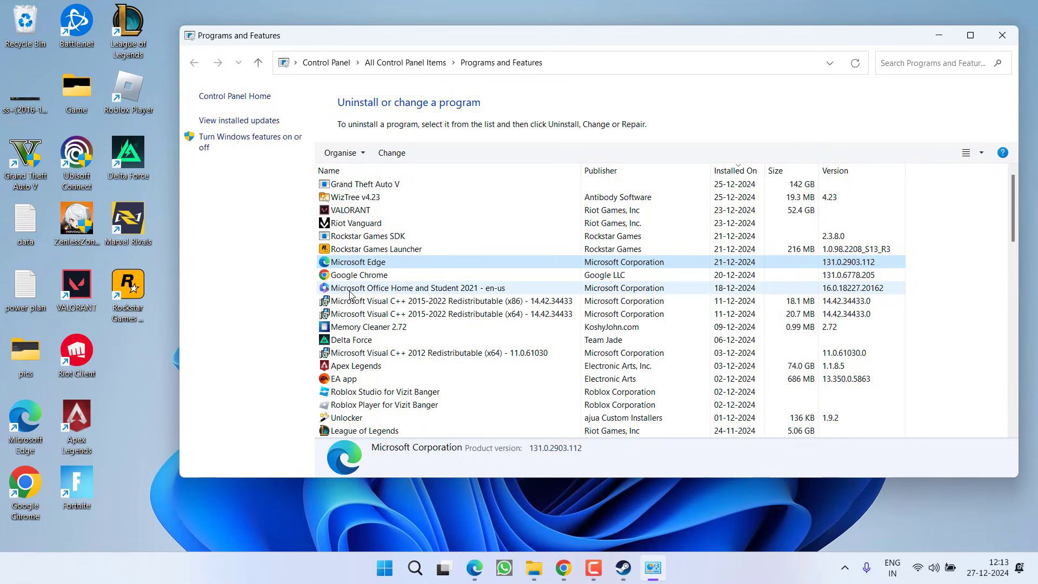
pyautogui.press('o')
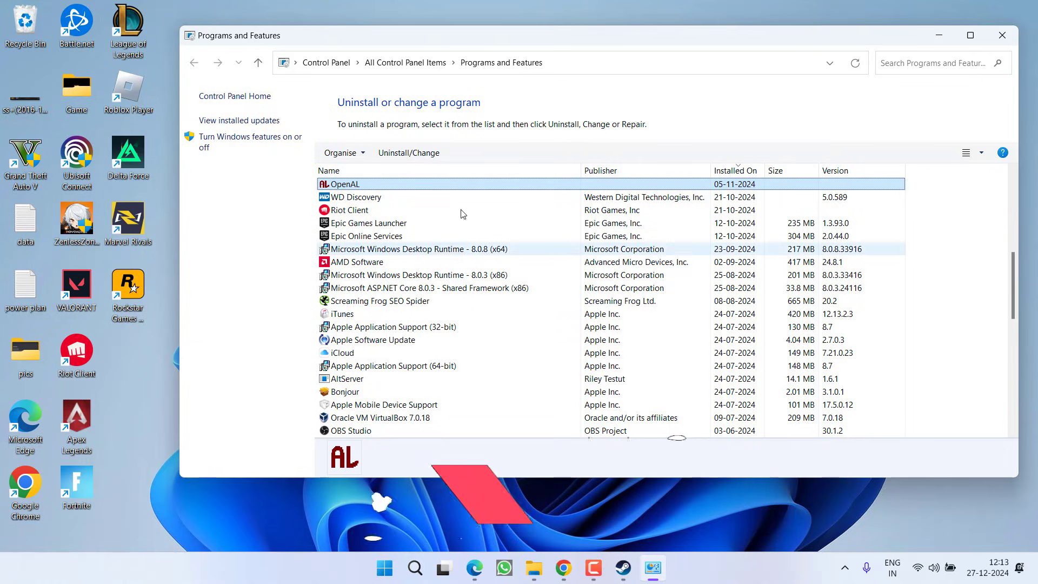
pyautogui.click(1002, 35)
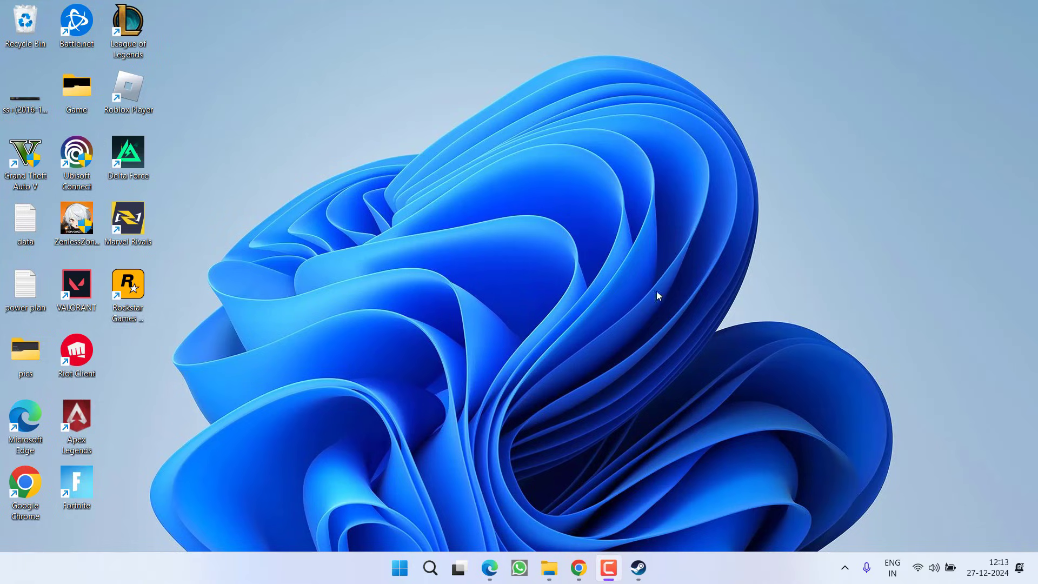
# - Open Task Manager from the taskbar and end the Steam (32 bit) task
pyautogui.rightClick(698, 580)
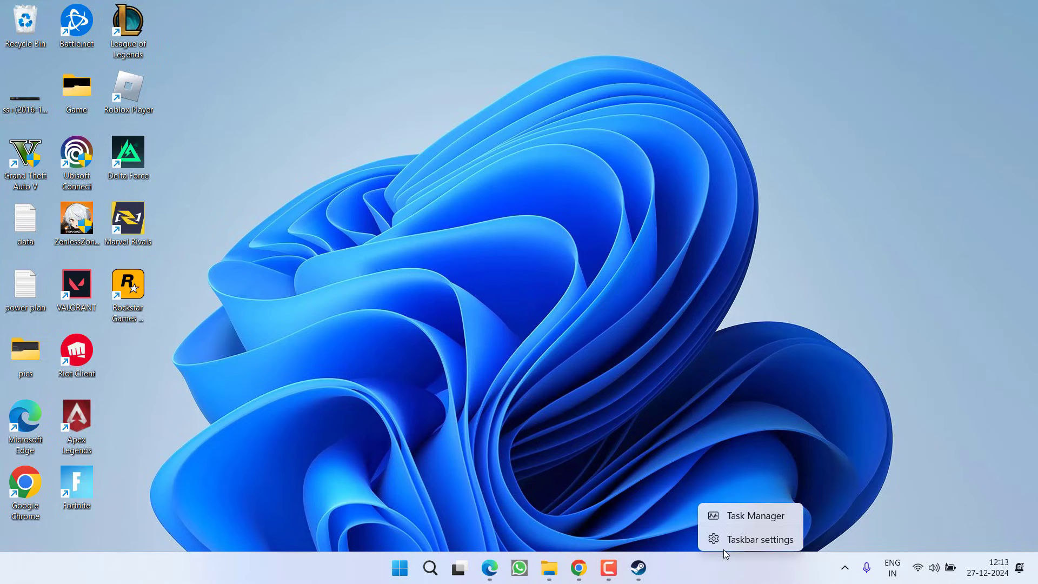
pyautogui.click(763, 517)
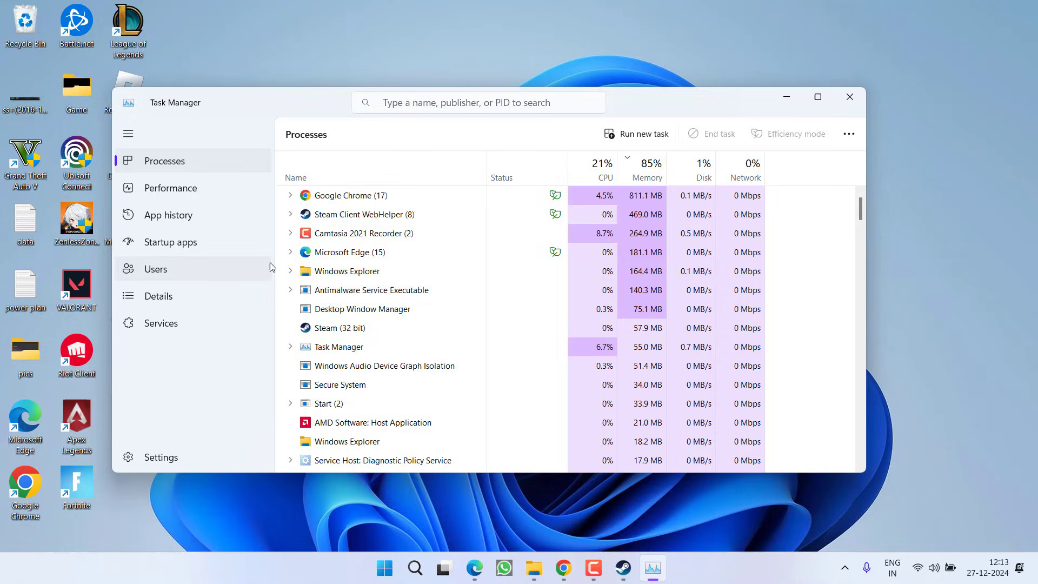
pyautogui.click(360, 217)
pyautogui.click(342, 332)
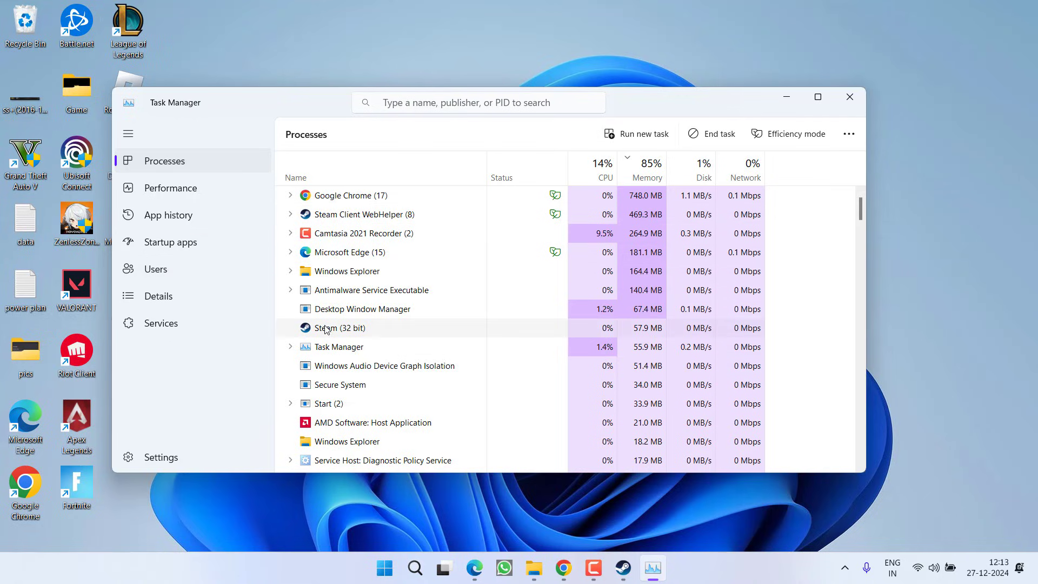
pyautogui.rightClick(337, 332)
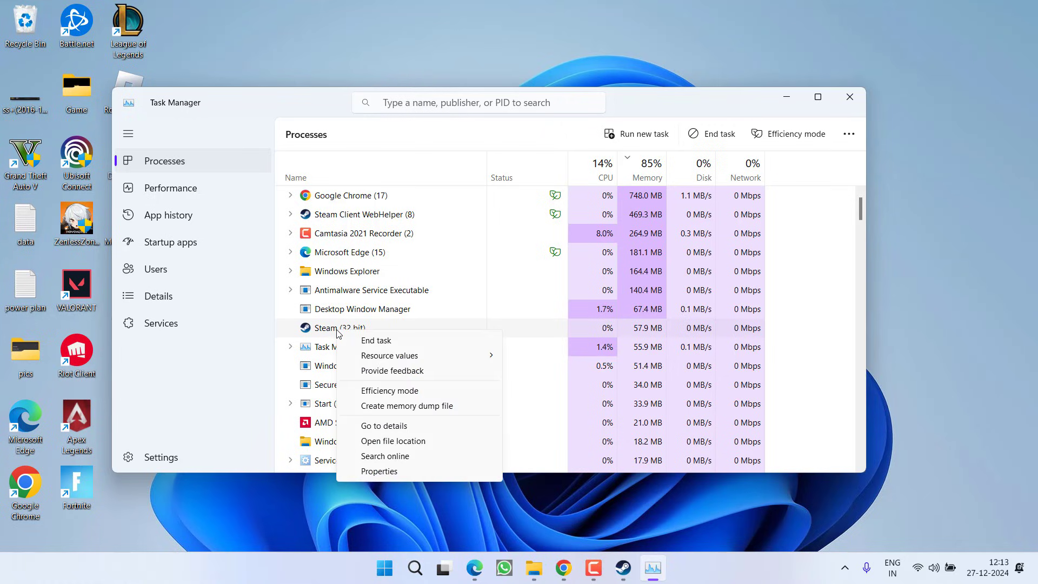
pyautogui.click(366, 339)
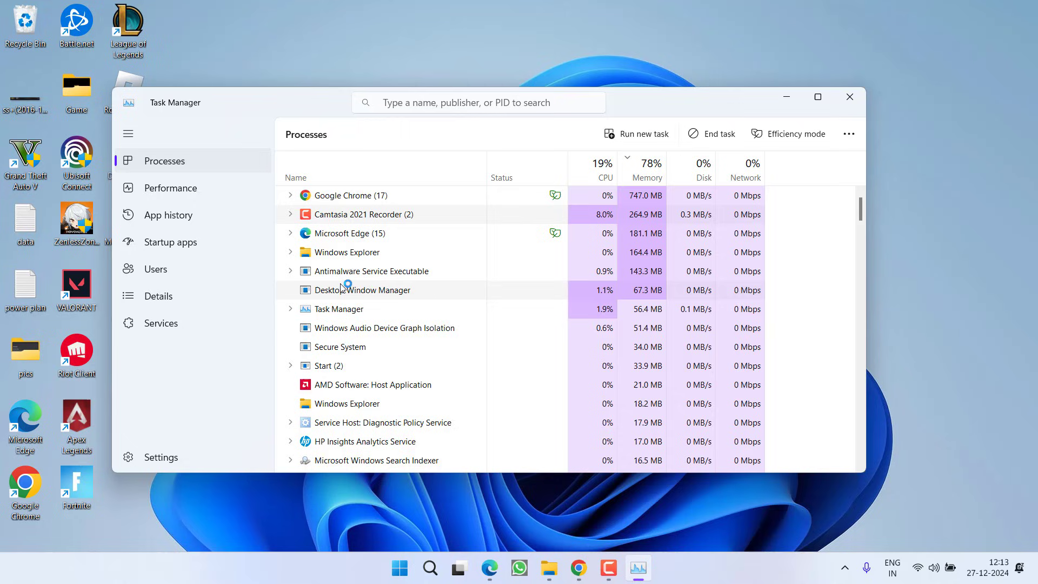
# - Scroll the Processes list to confirm no Steam processes remain, then close Task Manager
pyautogui.scroll(-3, 343, 301)
pyautogui.scroll(-12, 342, 302)
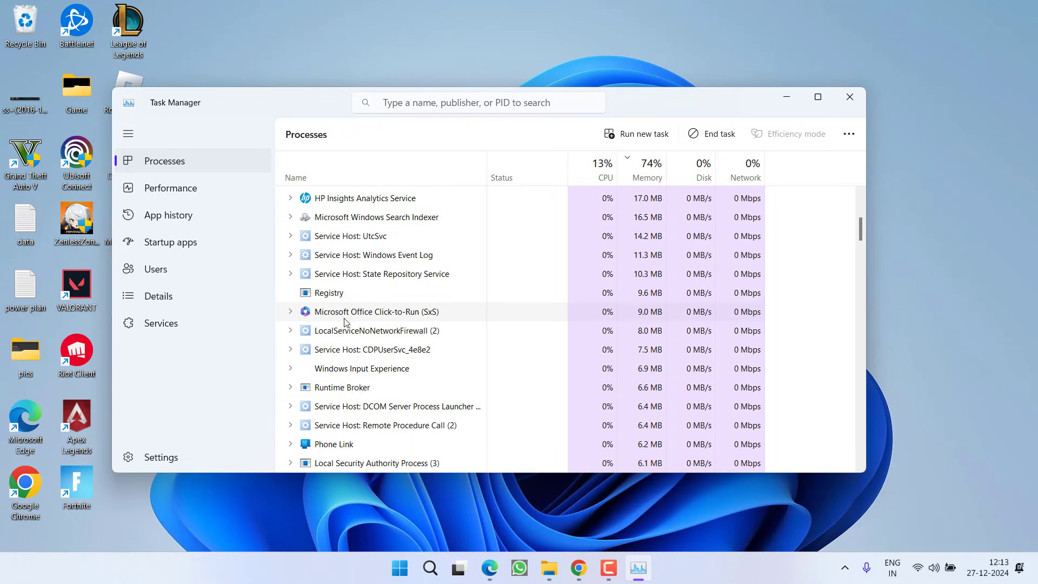
pyautogui.scroll(-15, 350, 320)
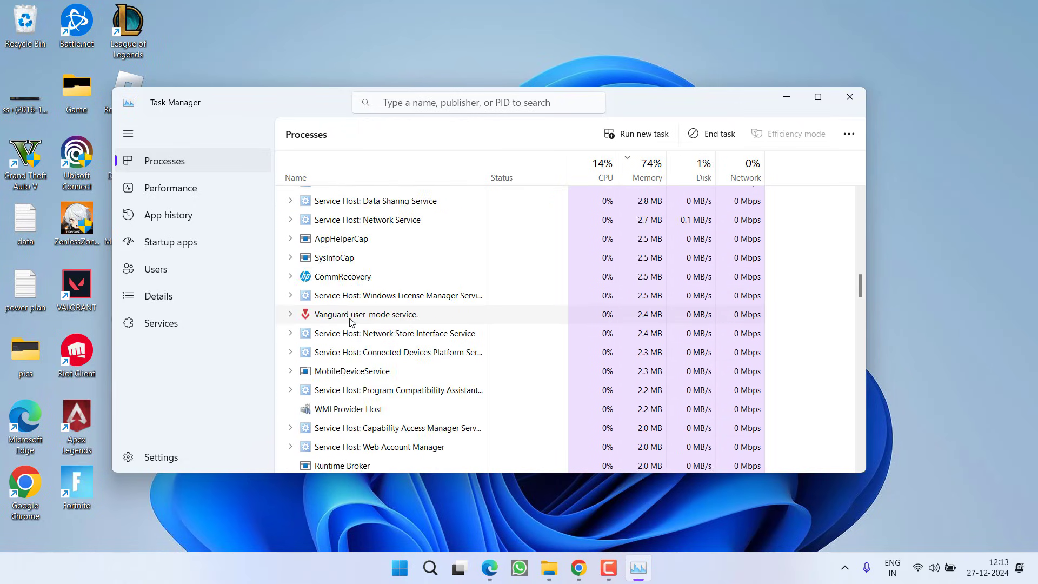
pyautogui.scroll(-15, 350, 323)
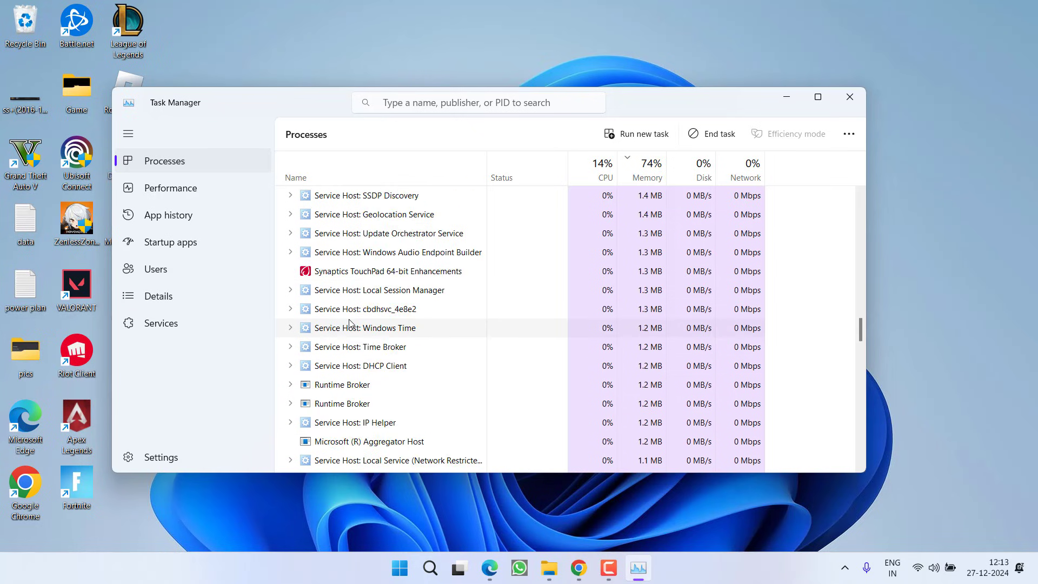
pyautogui.scroll(-15, 350, 324)
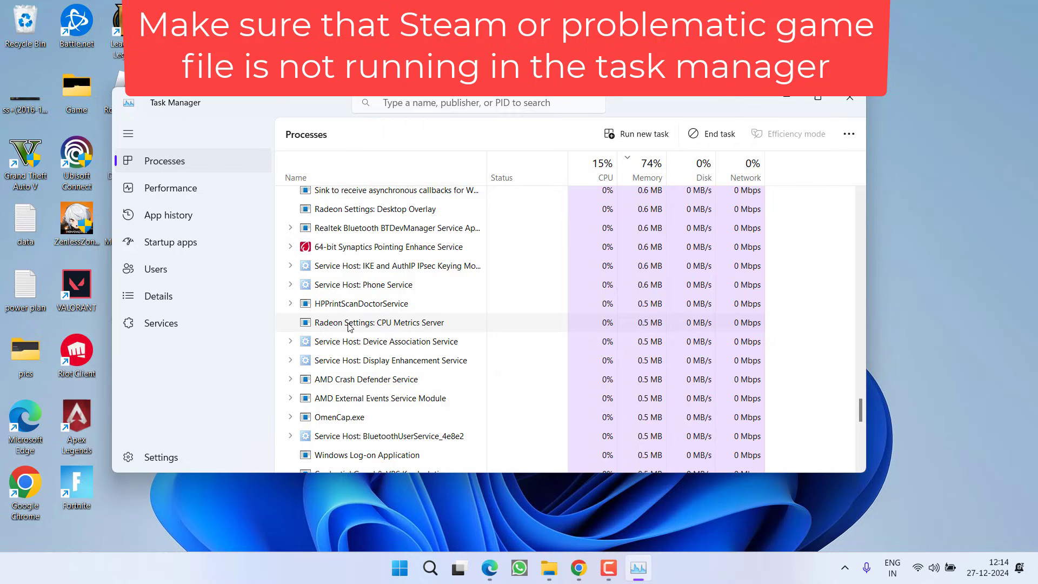
pyautogui.scroll(-1, 350, 327)
pyautogui.scroll(-10, 350, 327)
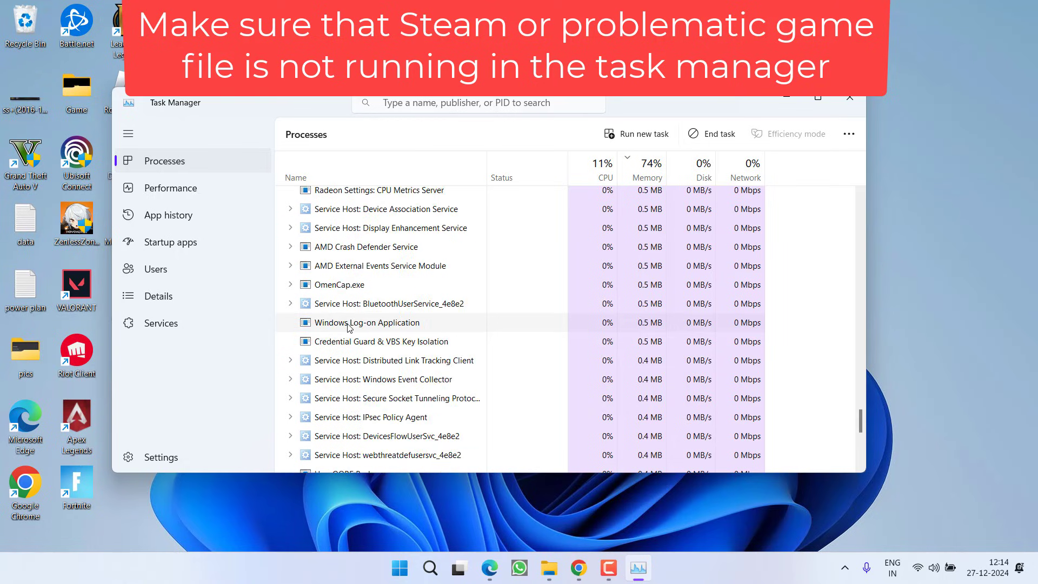
pyautogui.scroll(10, 350, 328)
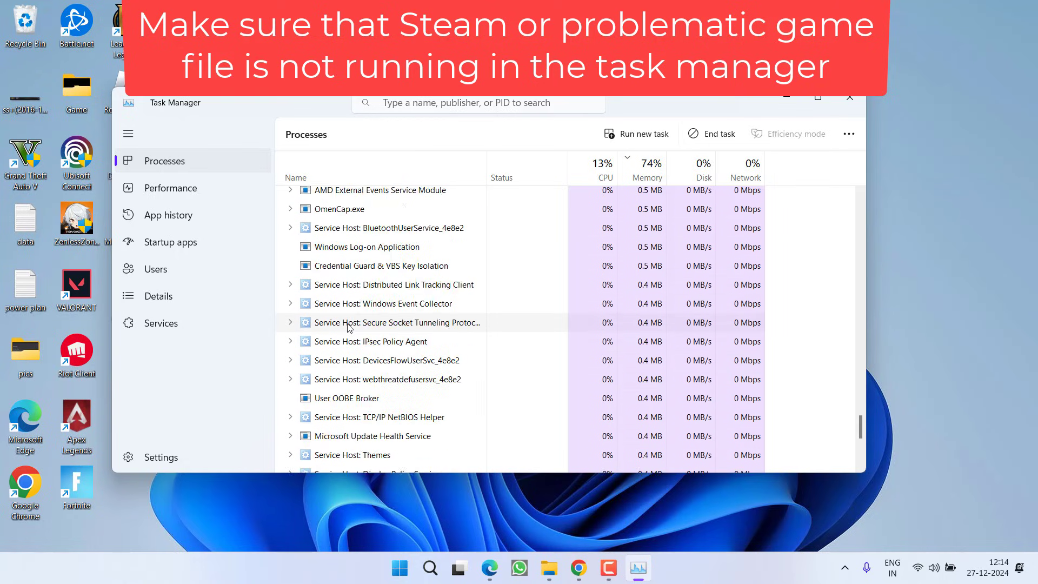
pyautogui.scroll(10, 348, 327)
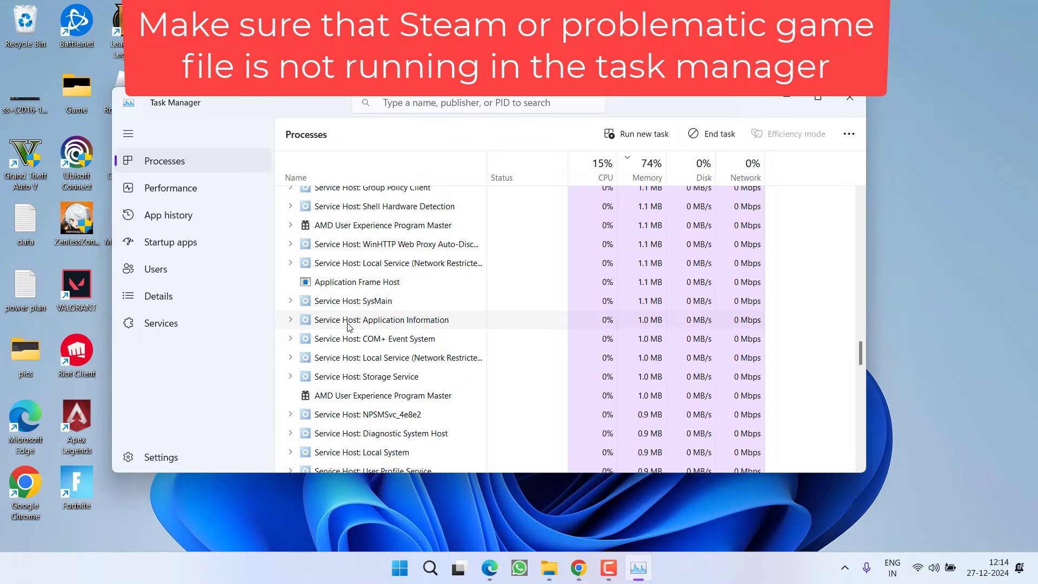
pyautogui.scroll(10, 348, 326)
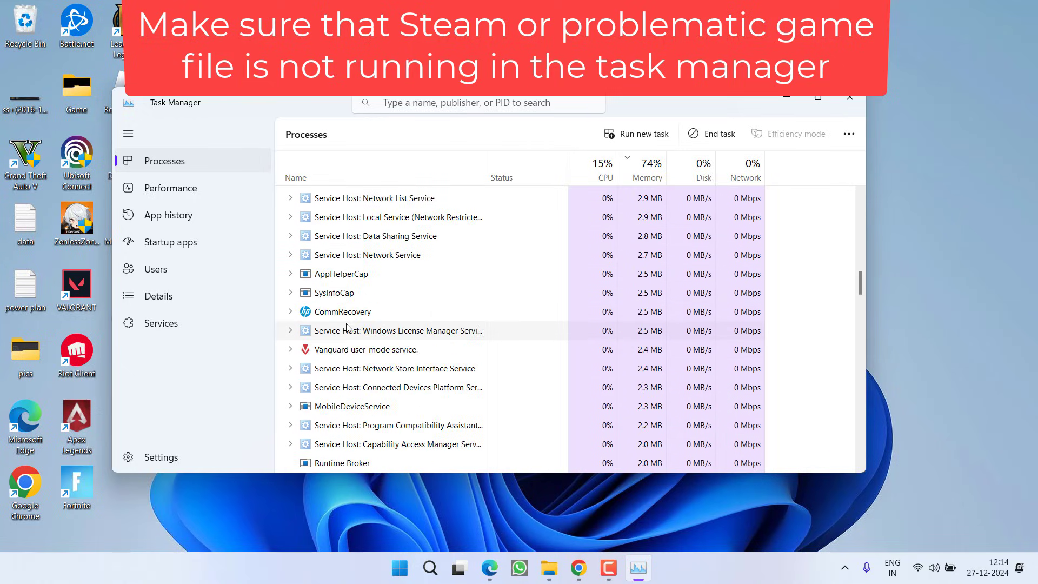
pyautogui.rightClick(347, 328)
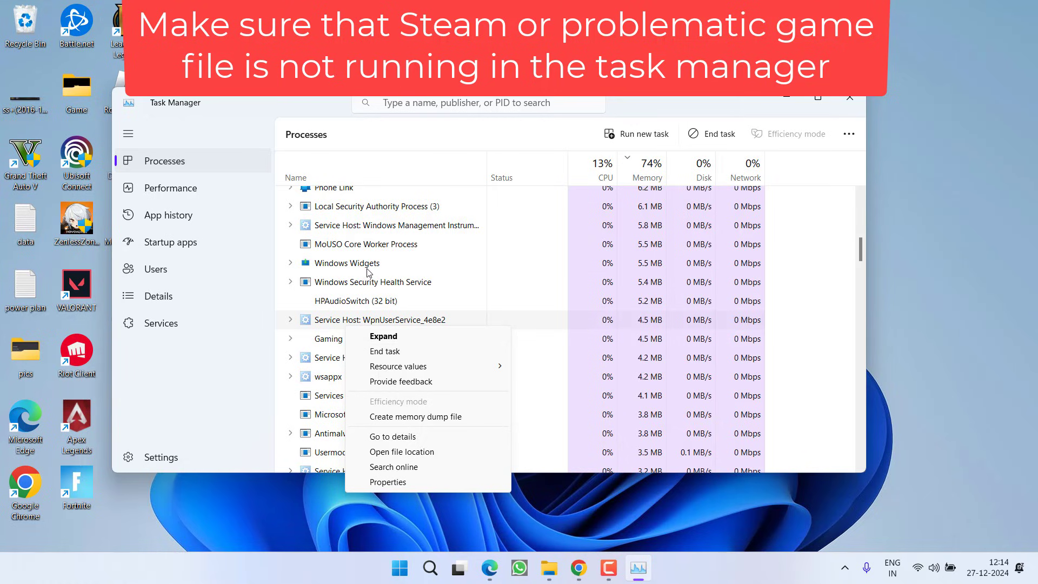
pyautogui.scroll(10, 360, 268)
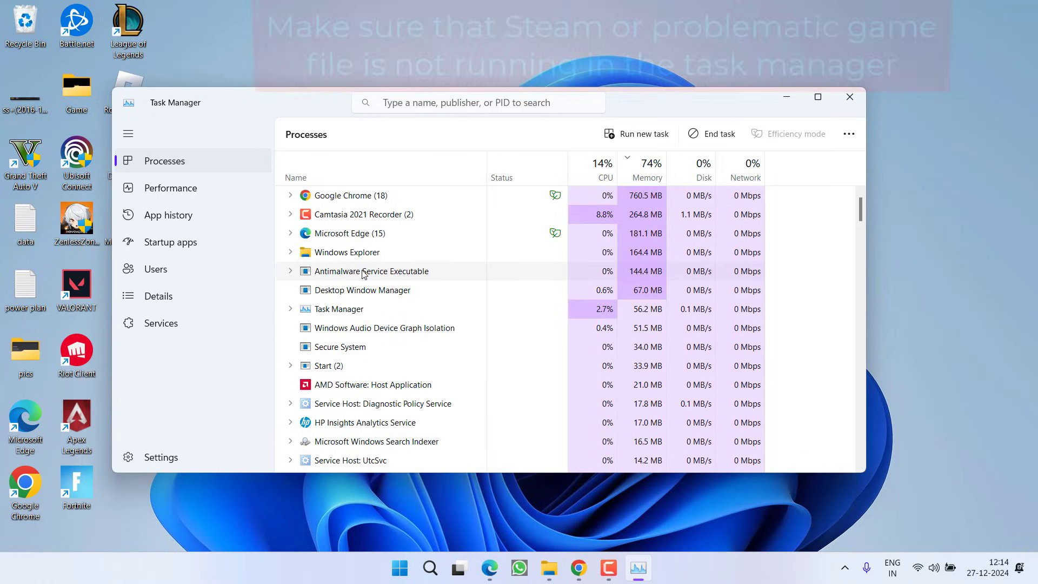
pyautogui.click(850, 98)
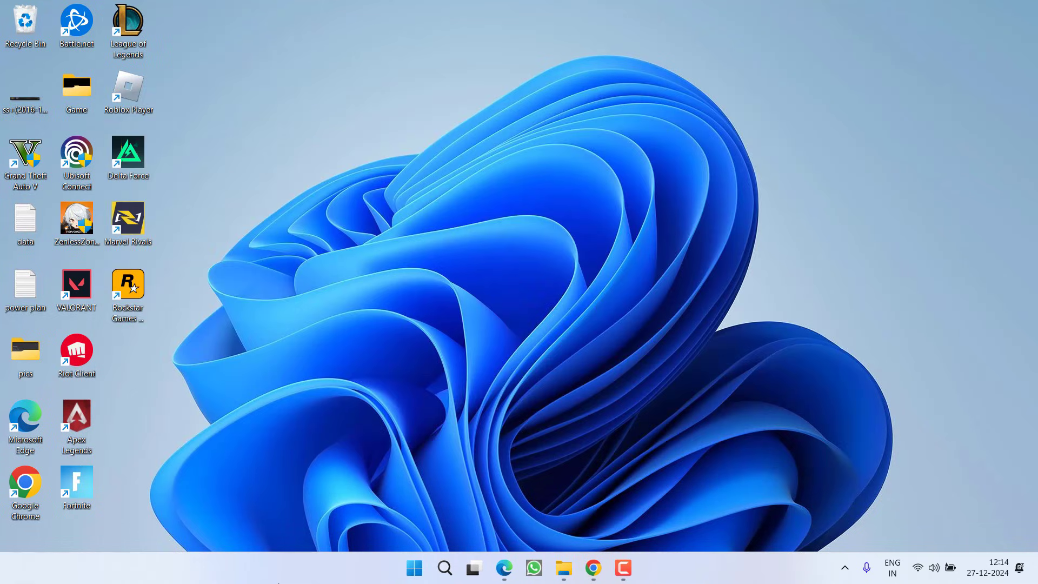
# - Open Command Prompt as administrator via a 'cmd' search, accepting the UAC prompt
pyautogui.click(411, 568)
pyautogui.write('cmd')
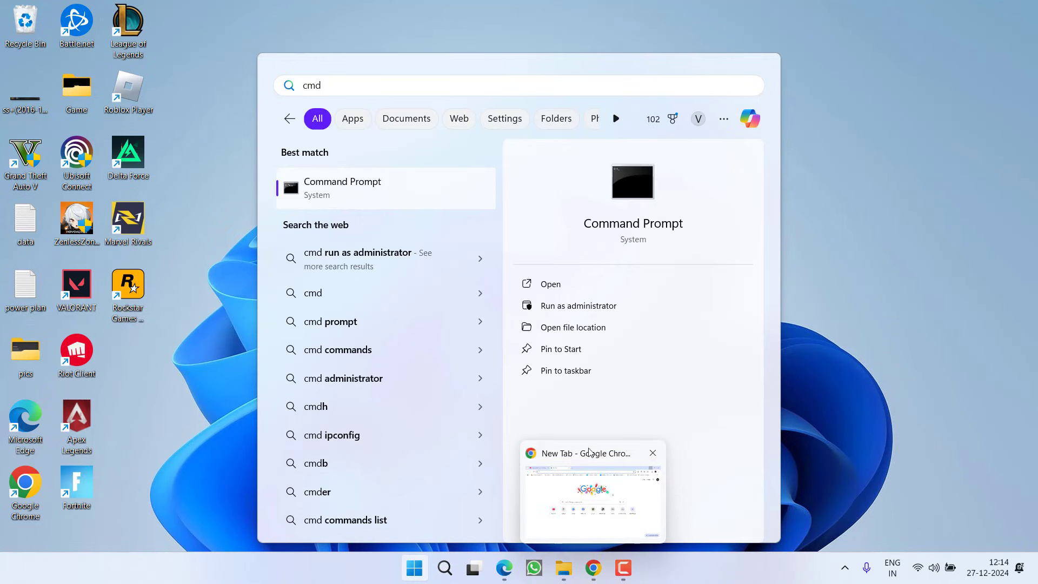
pyautogui.click(603, 306)
pyautogui.click(476, 387)
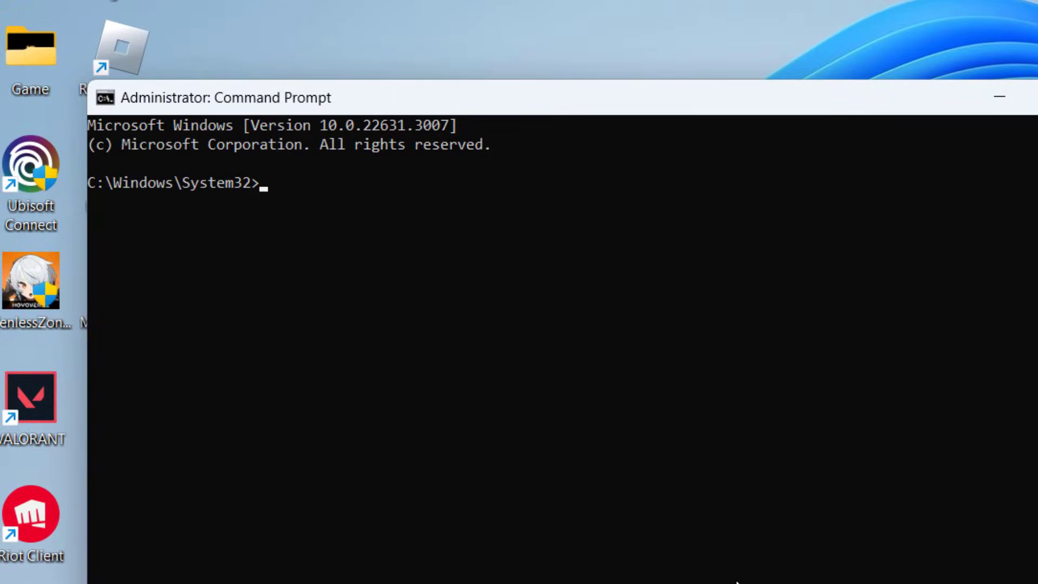
# - Run 'netsh winsock reset' to reset the Winsock Catalog
pyautogui.write('nersh')
pyautogui.press('BackSpace')
pyautogui.press('BackSpace')
pyautogui.press('BackSpace')
pyautogui.write('ts')
pyautogui.write('h winsock reset')
pyautogui.press('Return')
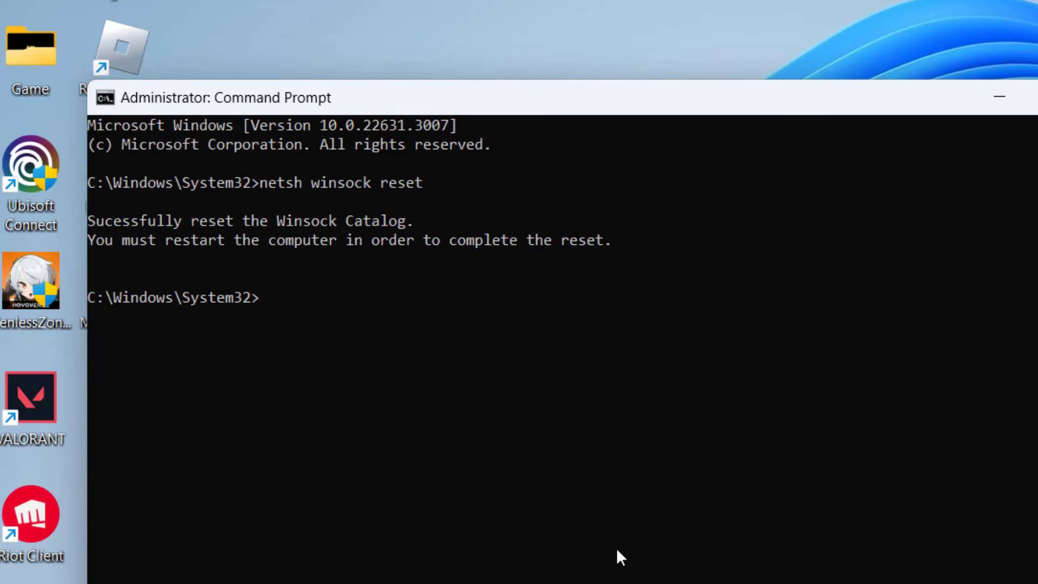
pyautogui.moveTo(160, 240); pyautogui.dragTo(492, 249)
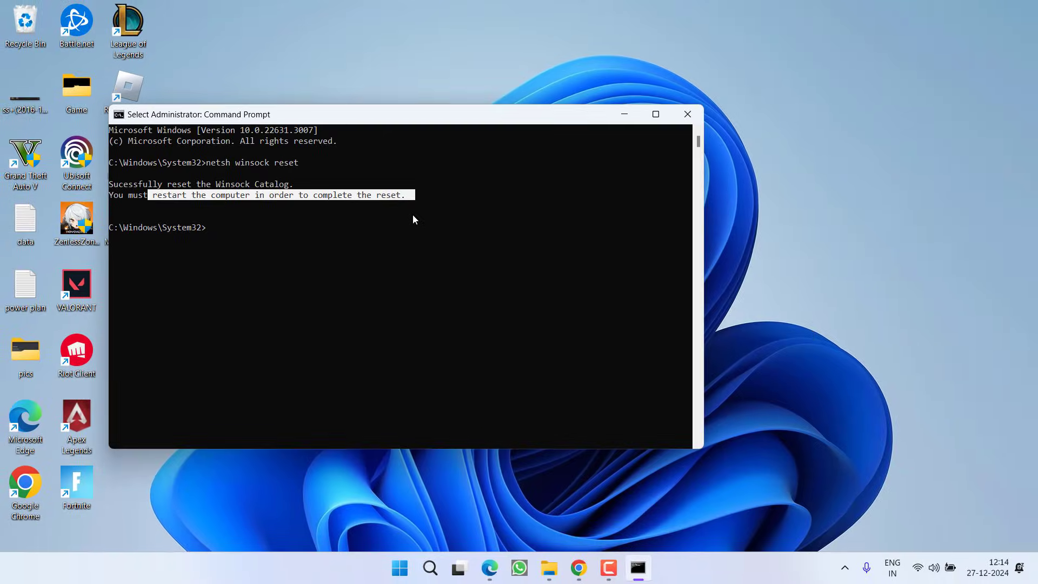
# - Close Command Prompt and search Start for 'steam'
pyautogui.click(687, 114)
pyautogui.press('super')
pyautogui.write('steam')
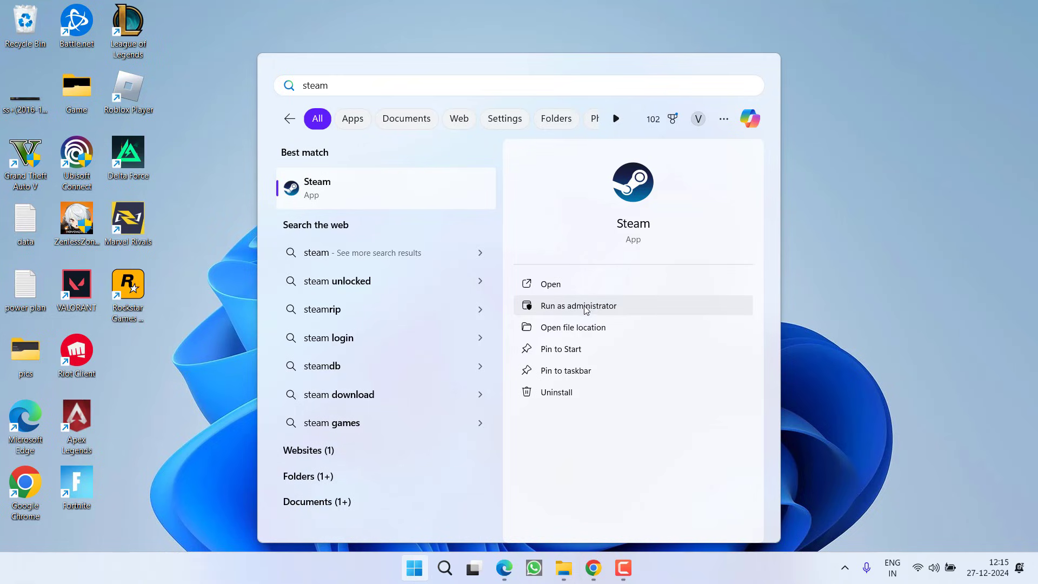
# - Run Steam as administrator from the search results, allowing the UAC prompt
pyautogui.click(585, 309)
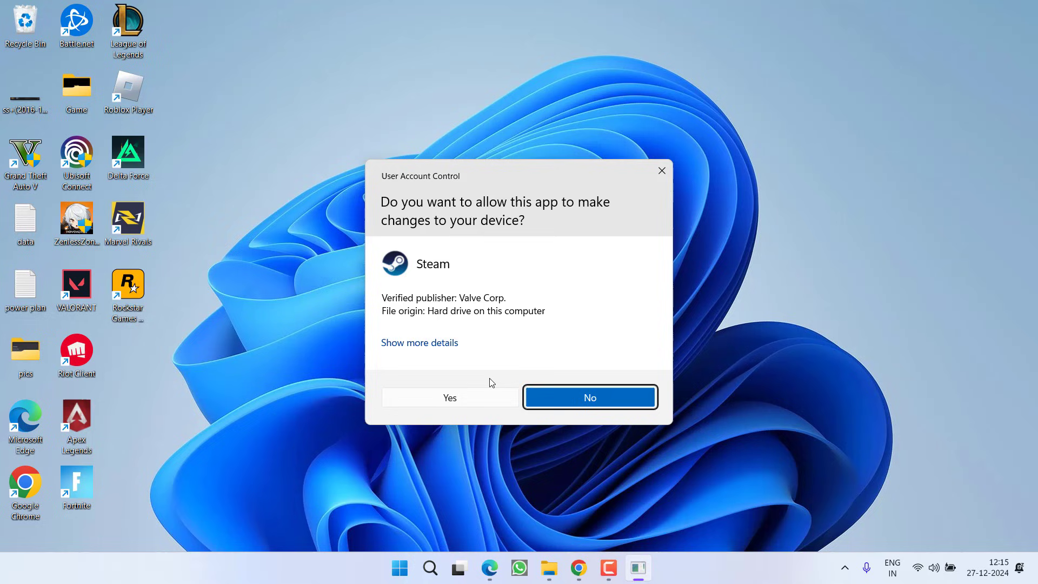
pyautogui.click(478, 398)
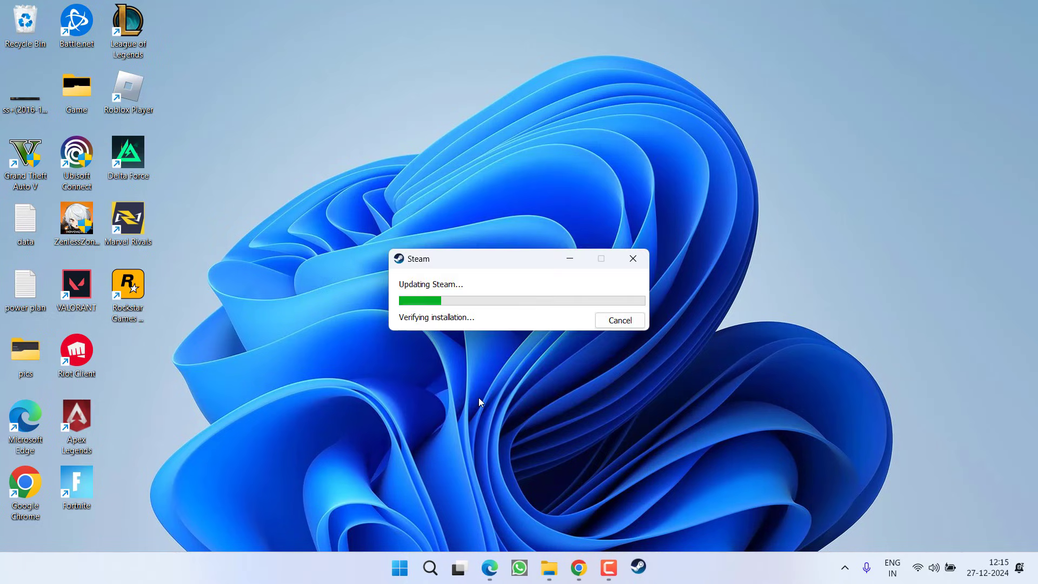